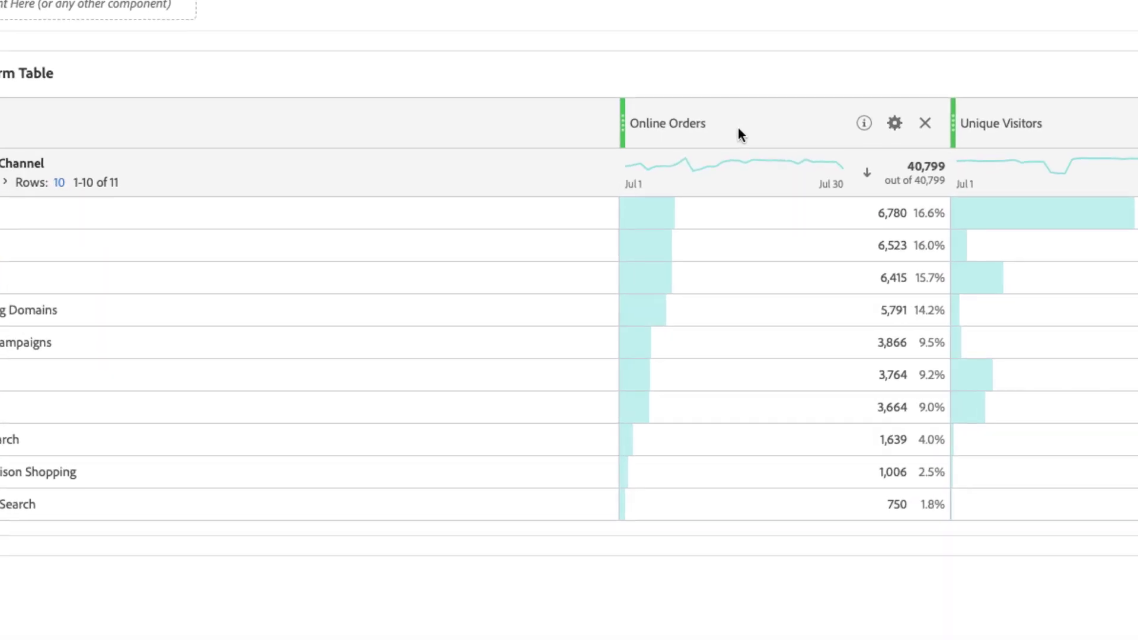
Switch the Online Orders column to First Touch attribution with a custom 30-day lookback window
{"action": "right_click", "coordinate": [769, 200]}
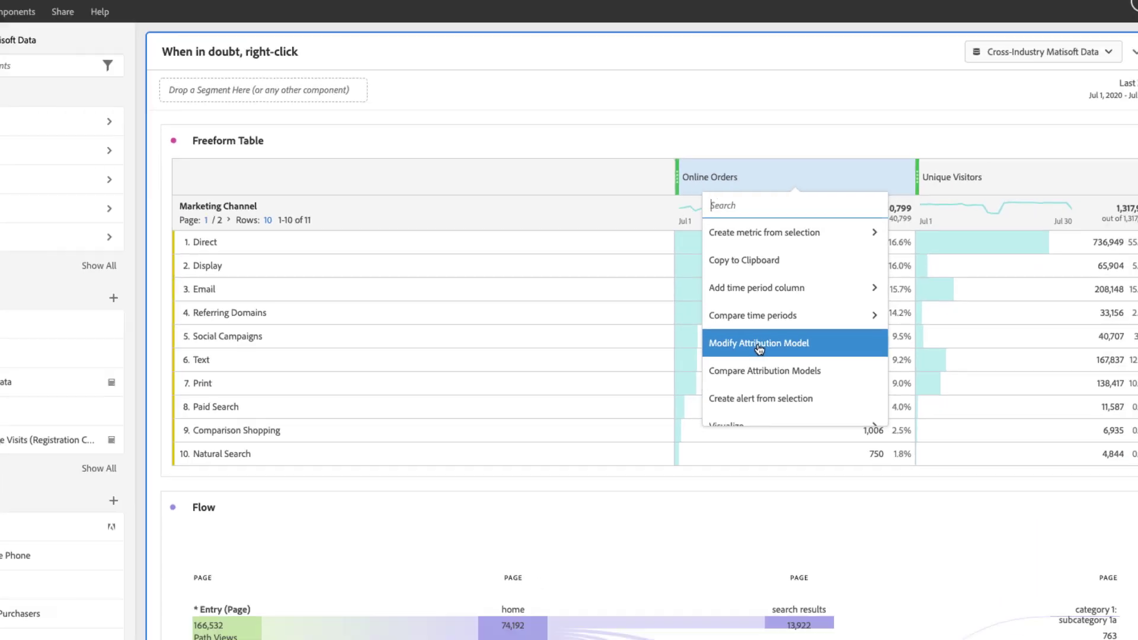
{"action": "left_click", "coordinate": [735, 356]}
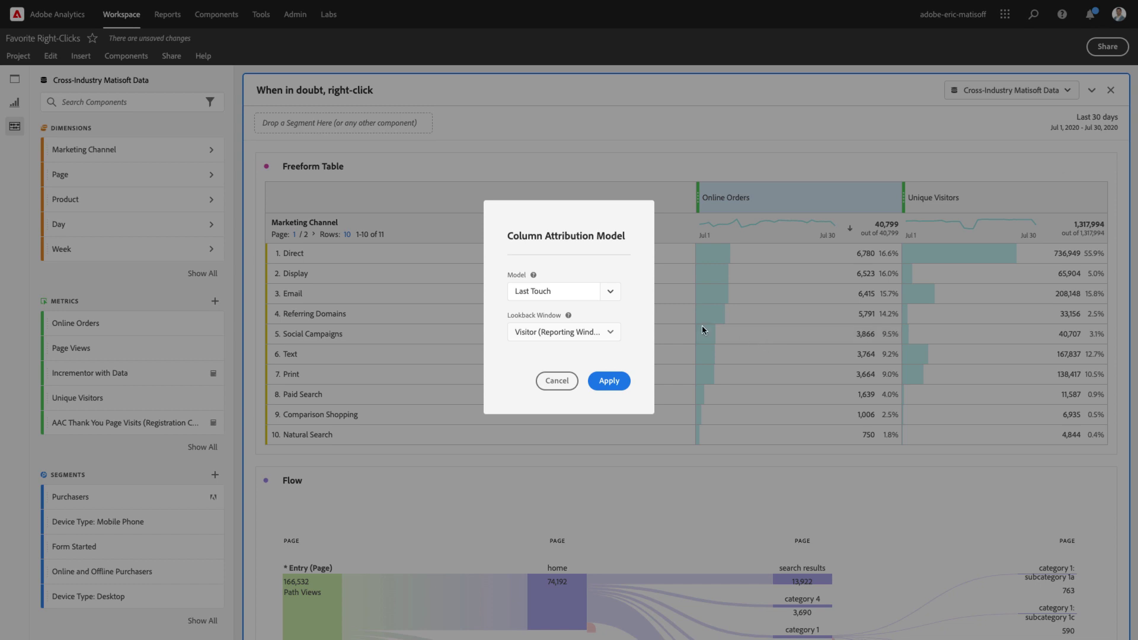
{"action": "left_click", "coordinate": [611, 291]}
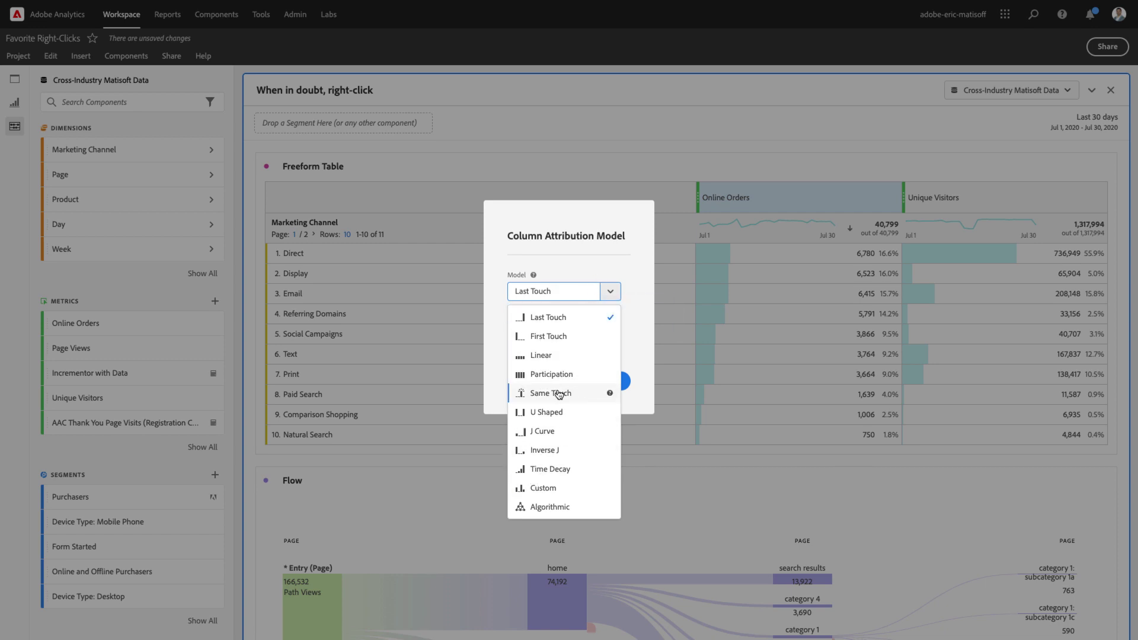
{"action": "left_click", "coordinate": [560, 336]}
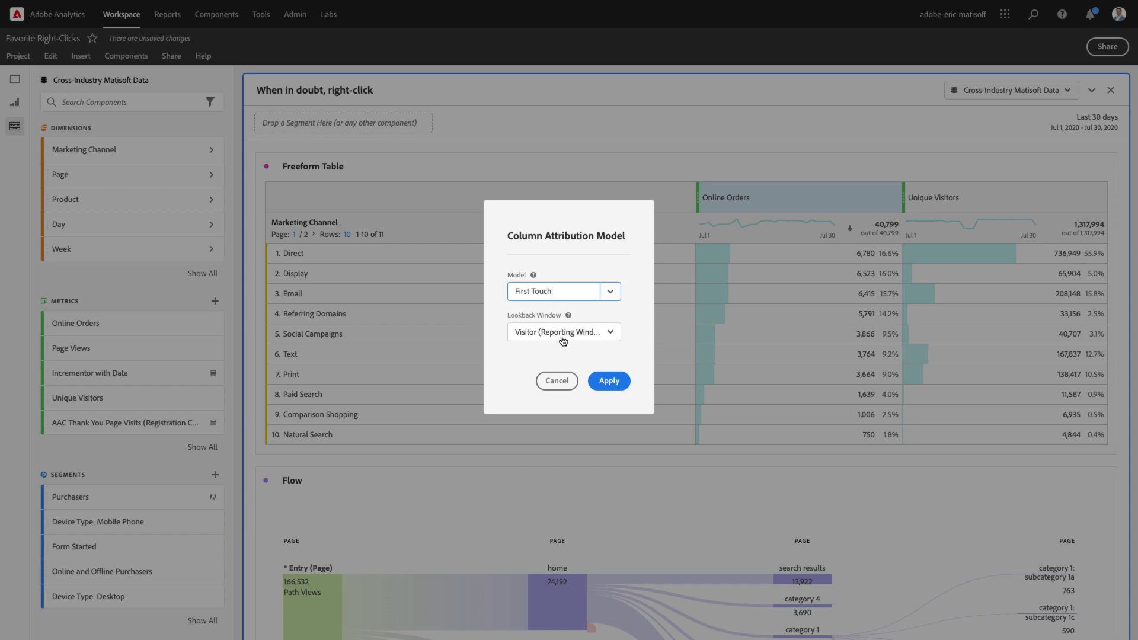
{"action": "left_click", "coordinate": [605, 336]}
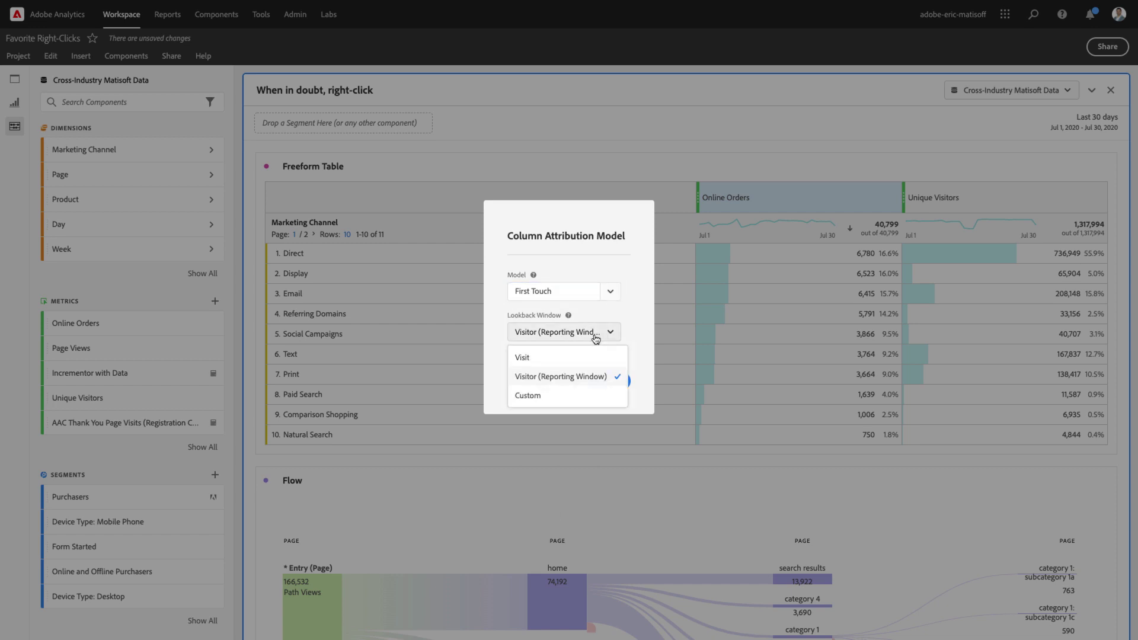
{"action": "left_click", "coordinate": [521, 395]}
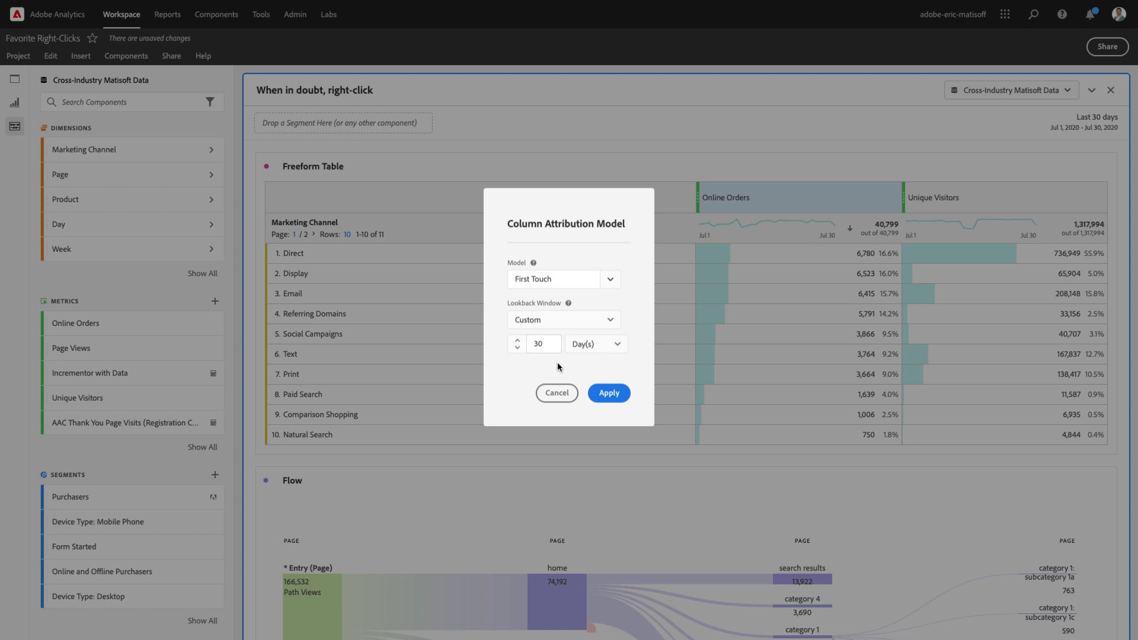
{"action": "left_click", "coordinate": [607, 394]}
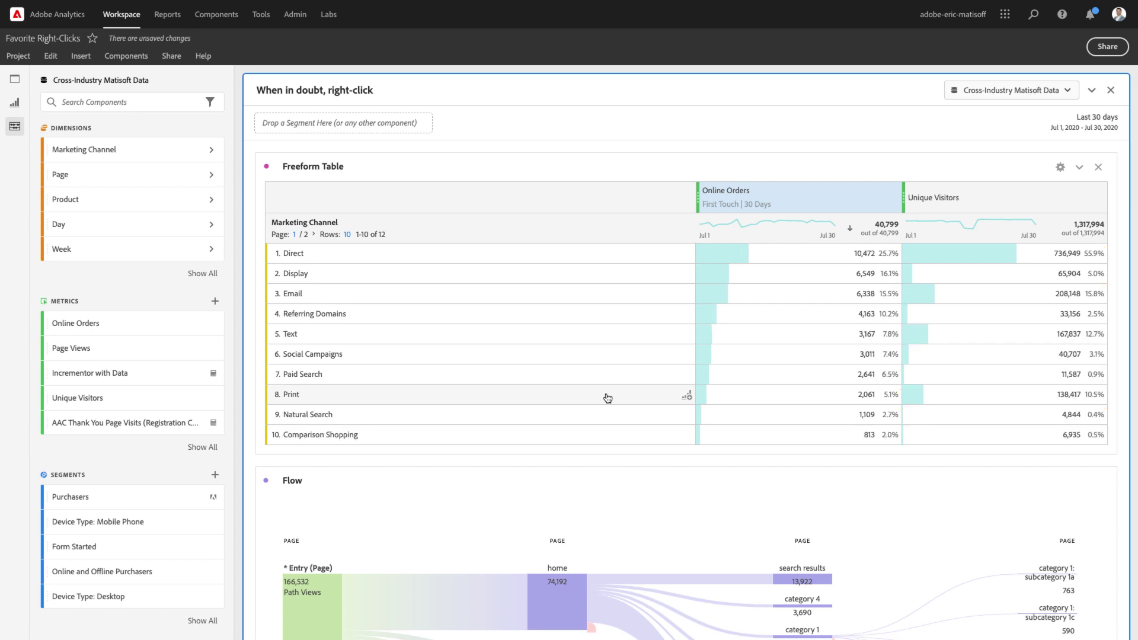
Undo the attribution change and add a First Touch comparison of Online Orders with a percent-change column
{"action": "key", "text": "ctrl+z"}
{"action": "right_click", "coordinate": [706, 156]}
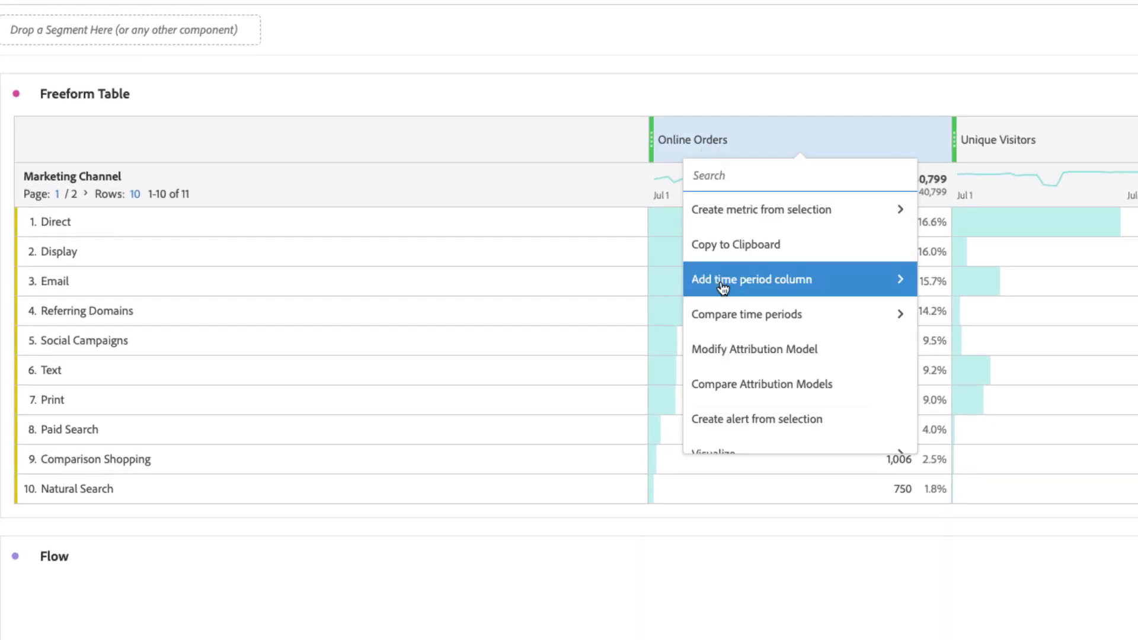
{"action": "left_click", "coordinate": [741, 384]}
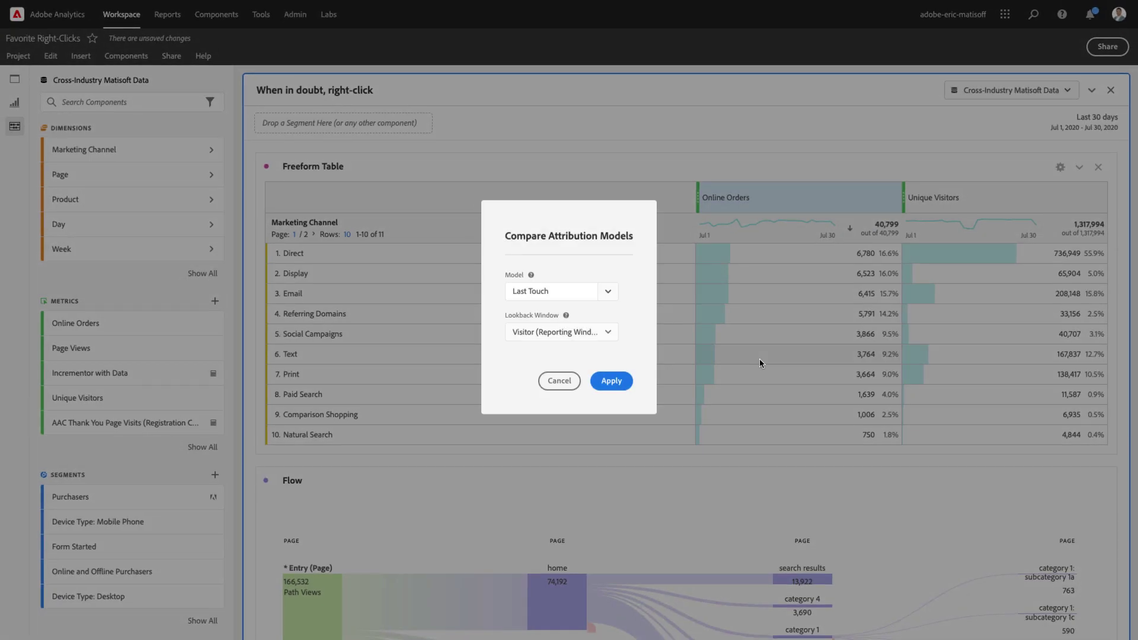
{"action": "left_click", "coordinate": [608, 291]}
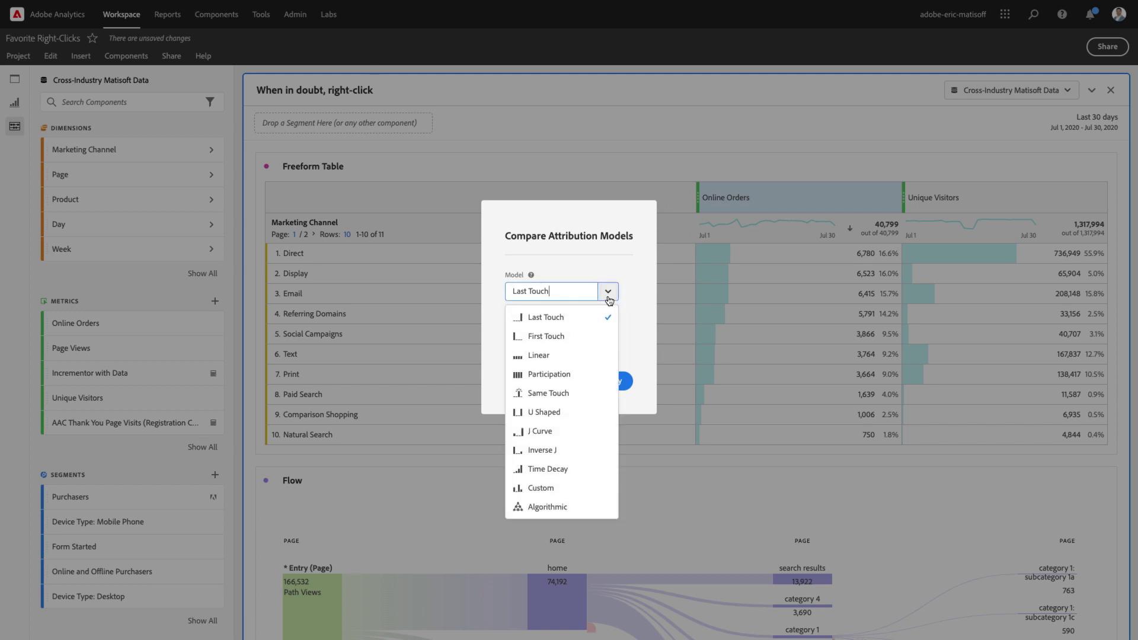
{"action": "left_click", "coordinate": [570, 334]}
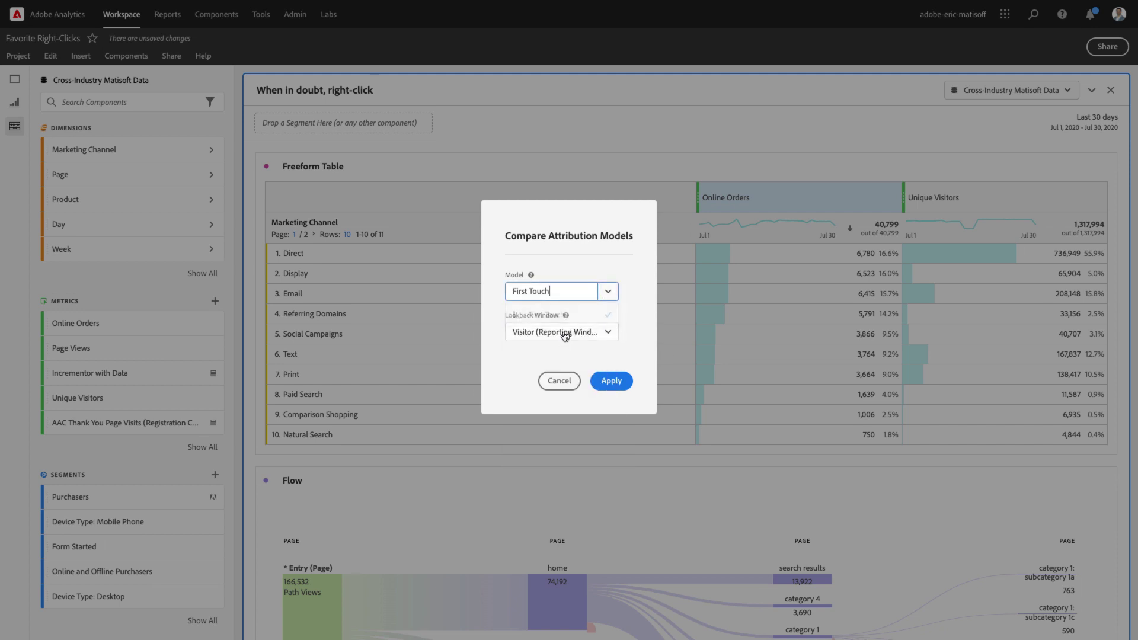
{"action": "left_click", "coordinate": [613, 382]}
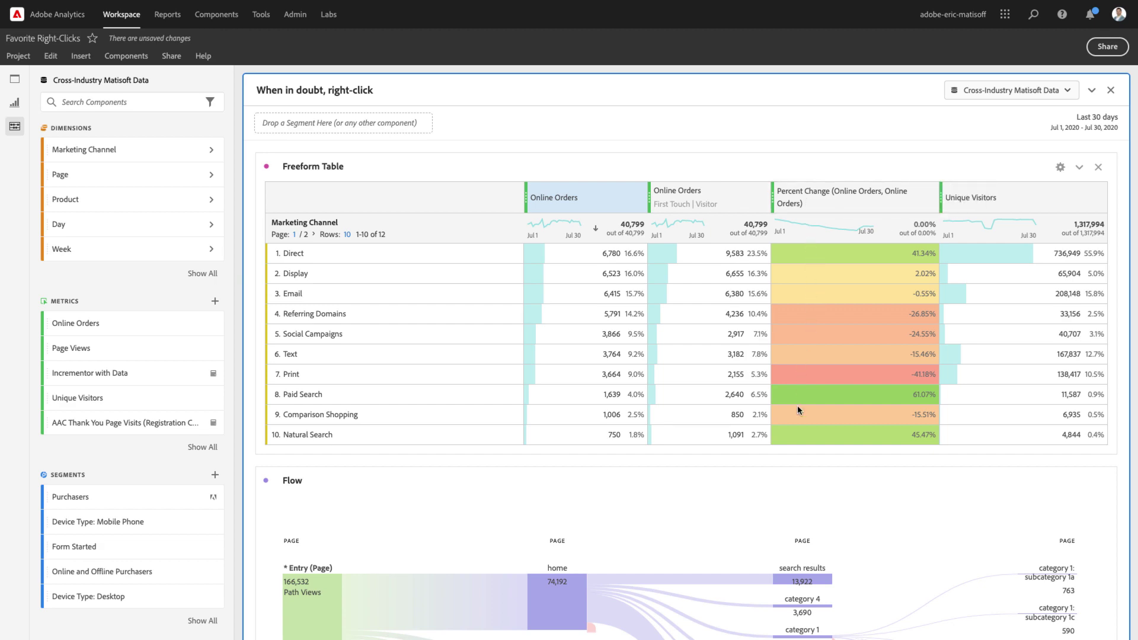
Build a Mean Online Orders metric column from the Online Orders column
{"action": "right_click", "coordinate": [570, 200]}
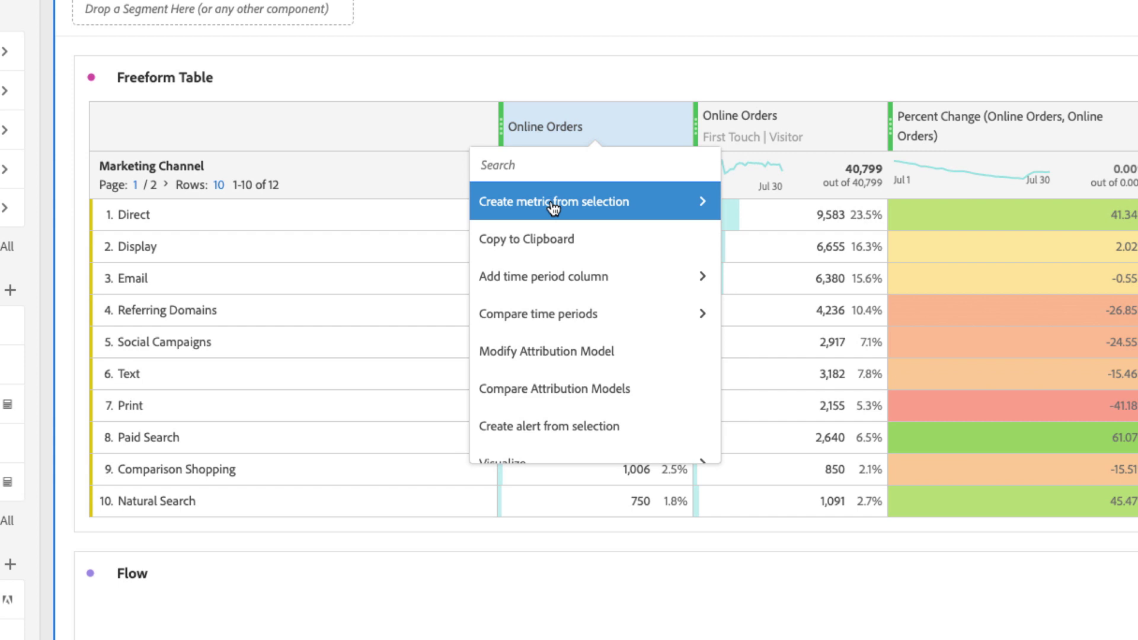
{"action": "left_click", "coordinate": [553, 205]}
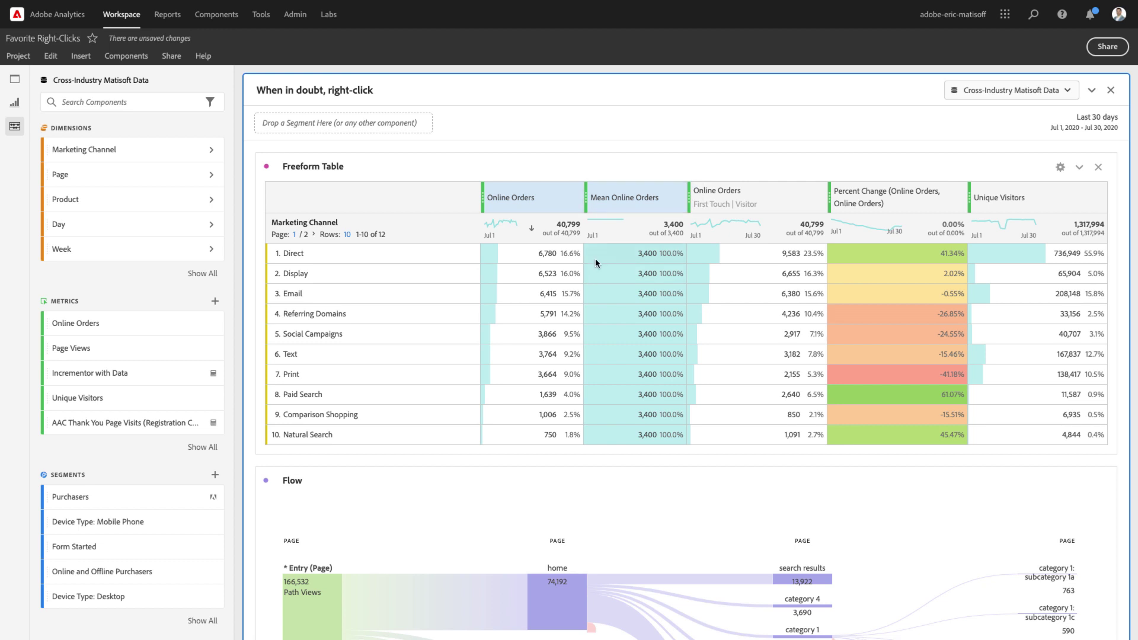
Create an 'Online Orders - Mean Online Orders' column from the two selected order columns
{"action": "mouse_move", "coordinate": [610, 208]}
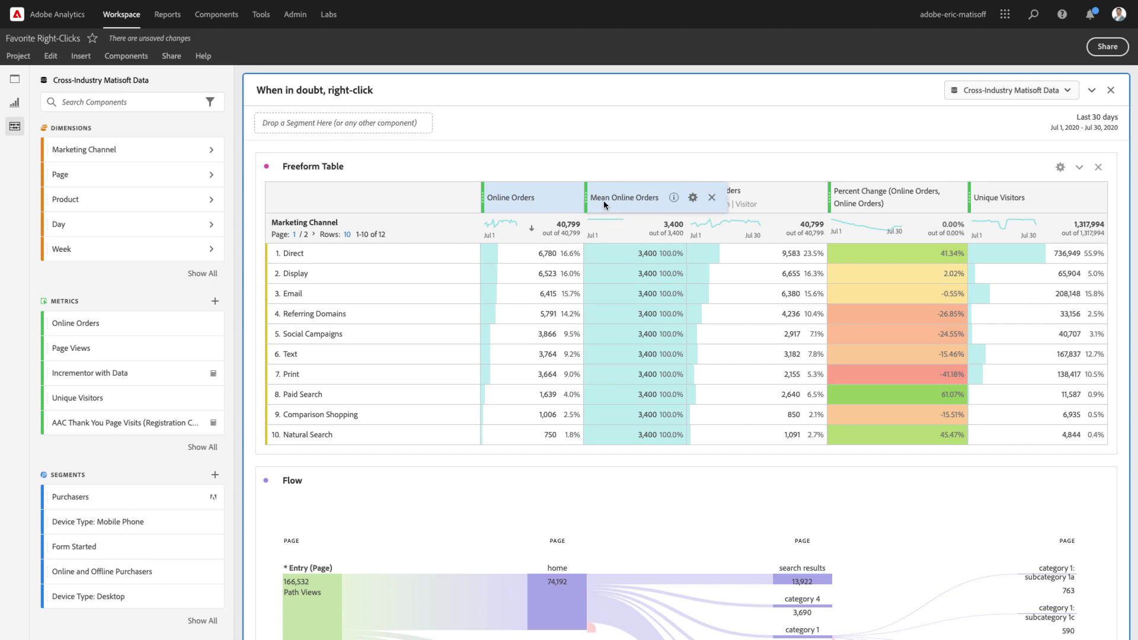
{"action": "right_click", "coordinate": [604, 200]}
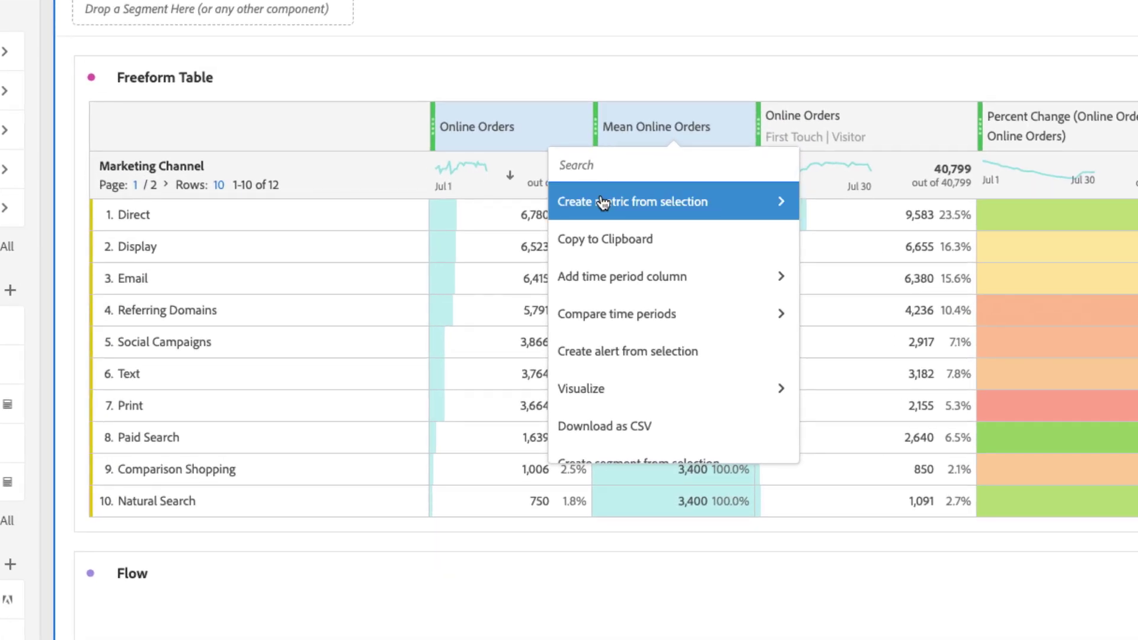
{"action": "left_click", "coordinate": [604, 202]}
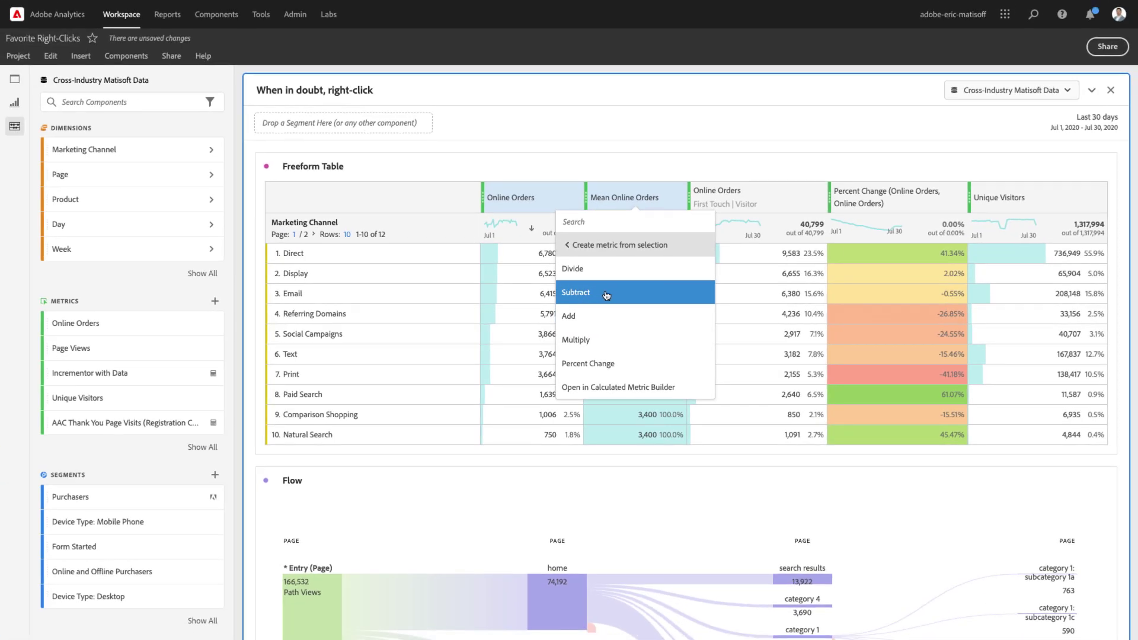
{"action": "left_click", "coordinate": [628, 277]}
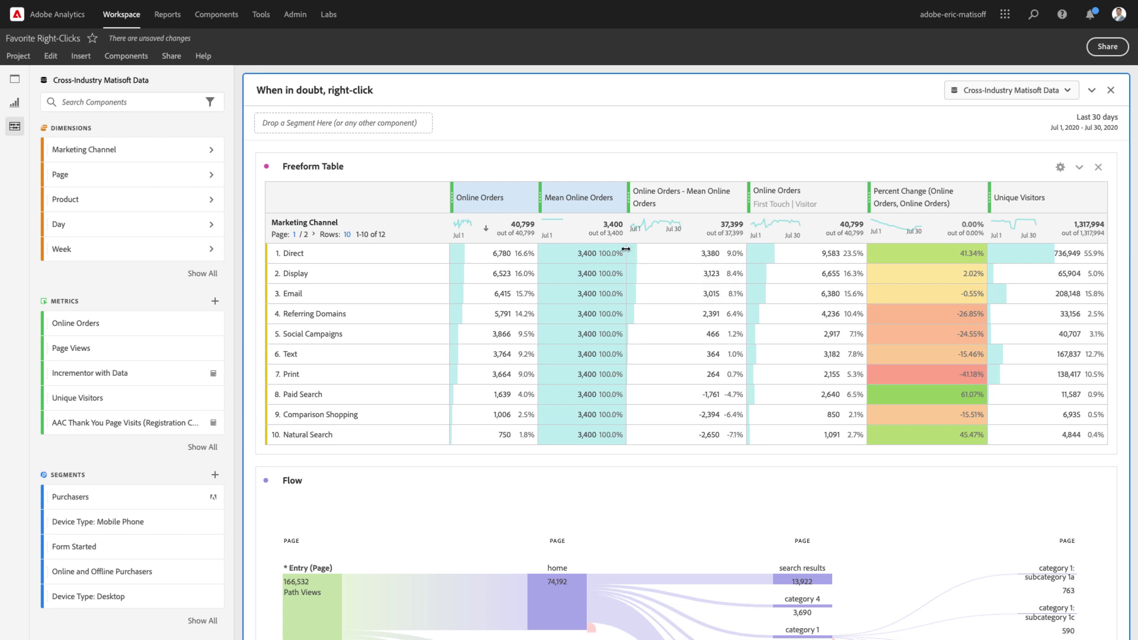
{"action": "left_click", "coordinate": [478, 205]}
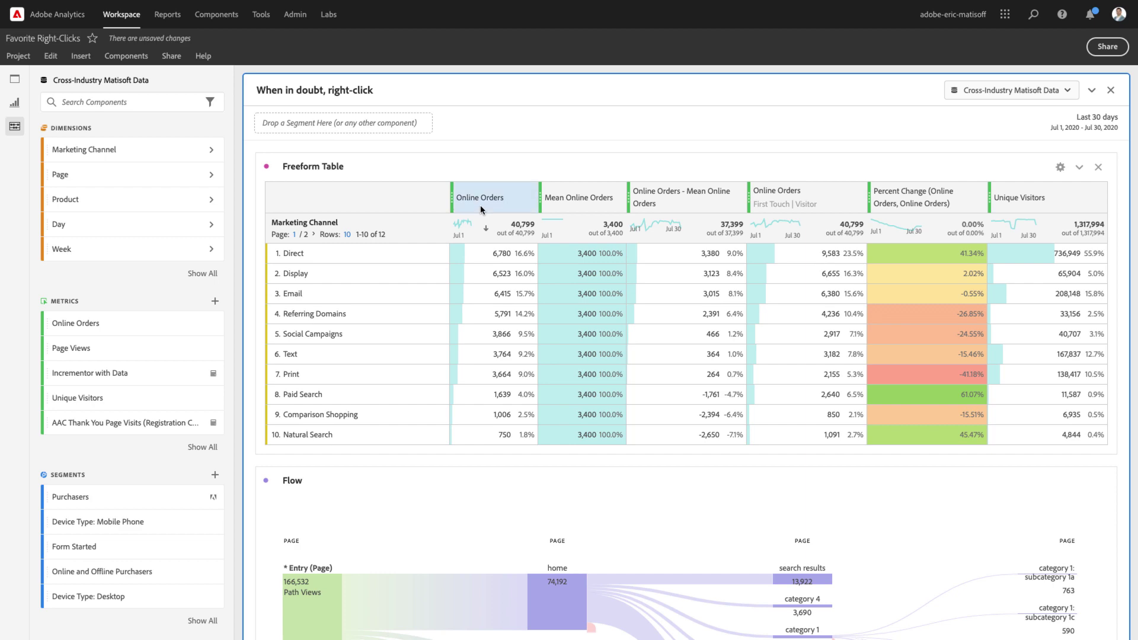
{"action": "right_click", "coordinate": [480, 206]}
{"action": "left_click", "coordinate": [458, 245]}
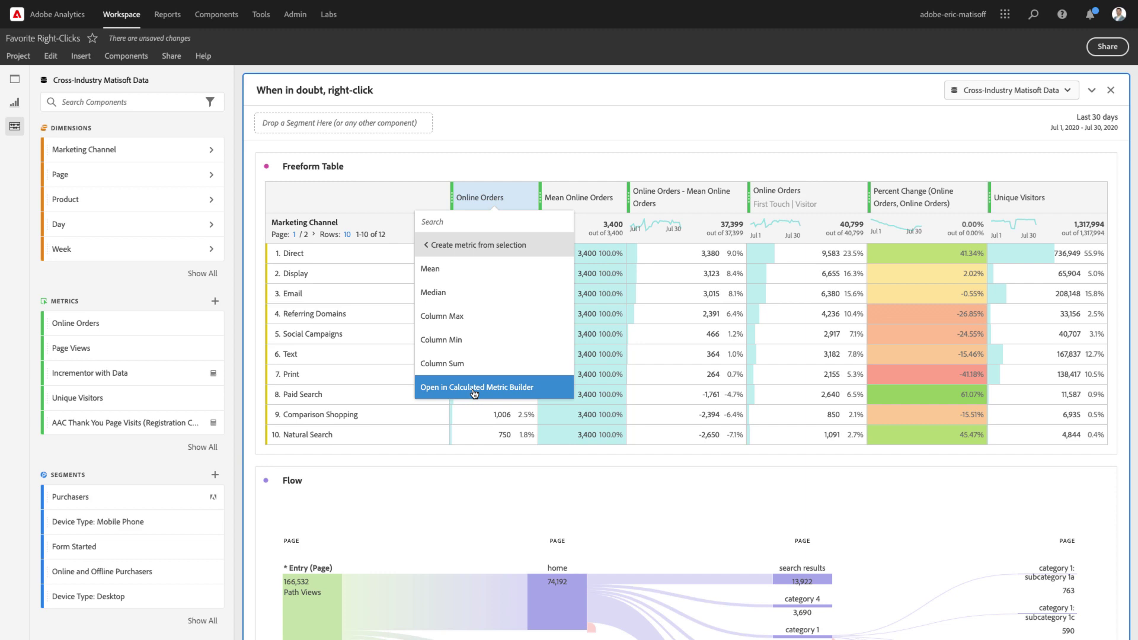
{"action": "left_click", "coordinate": [419, 433]}
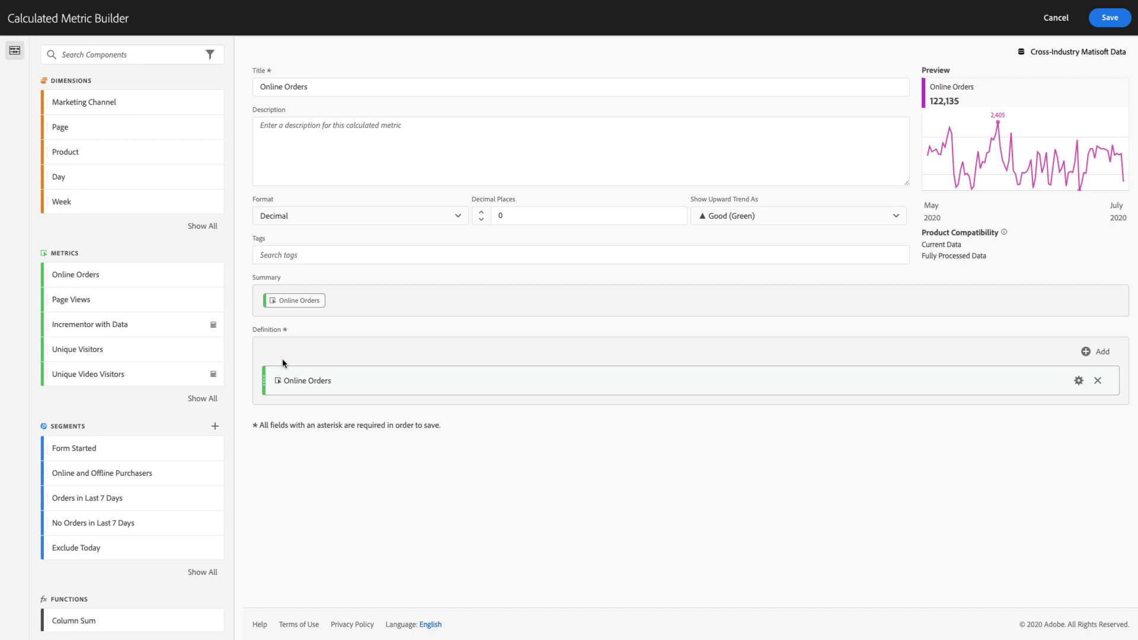
{"action": "left_click", "coordinate": [1057, 18]}
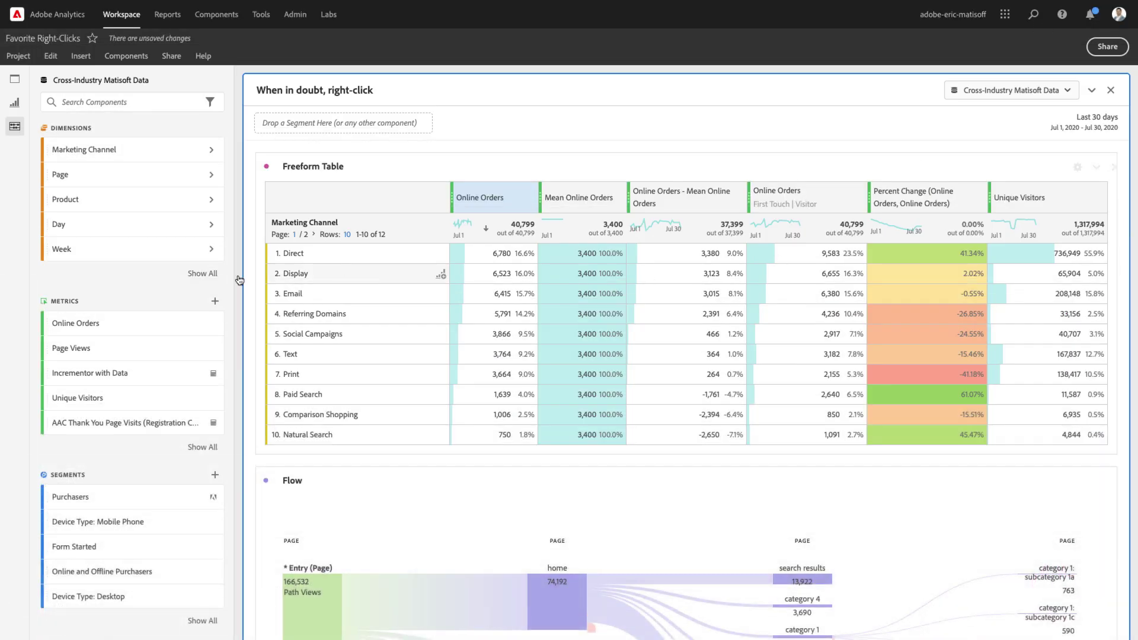
{"action": "left_click", "coordinate": [215, 301]}
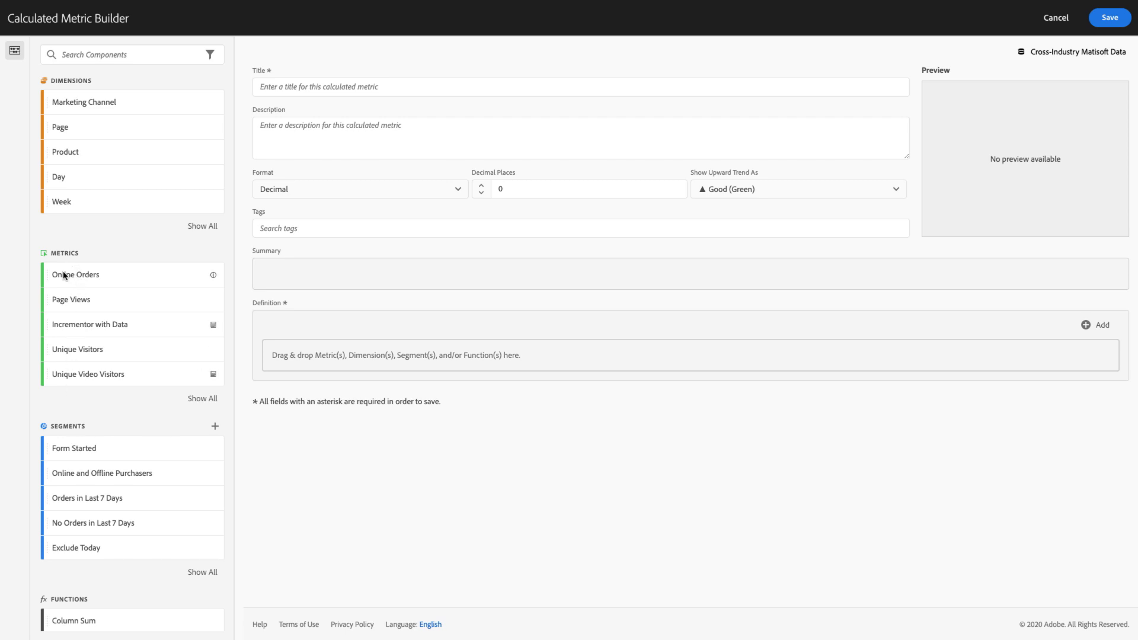
{"action": "left_click_drag", "start_coordinate": [64, 275], "coordinate": [346, 356]}
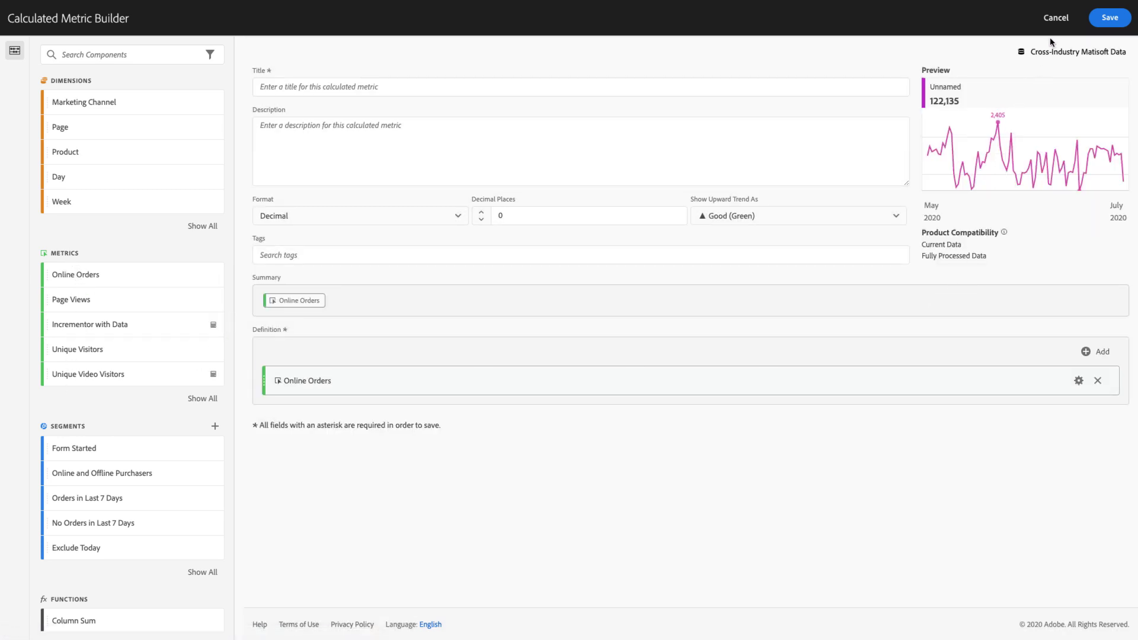
{"action": "left_click", "coordinate": [1056, 18]}
{"action": "right_click", "coordinate": [479, 198]}
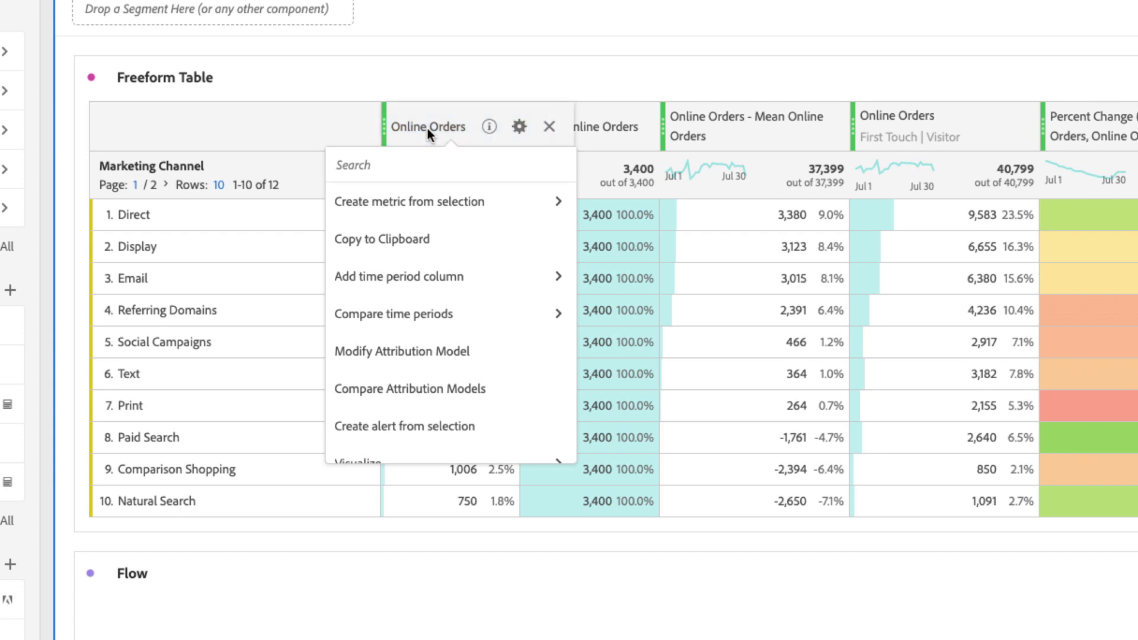
{"action": "left_click", "coordinate": [402, 322]}
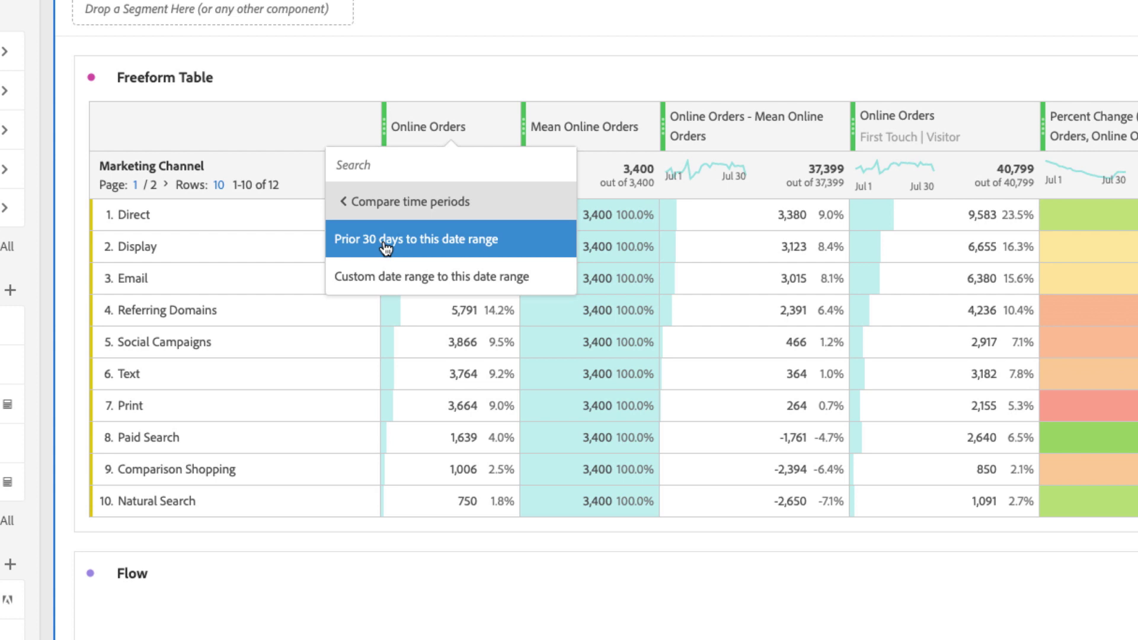
{"action": "left_click", "coordinate": [371, 207]}
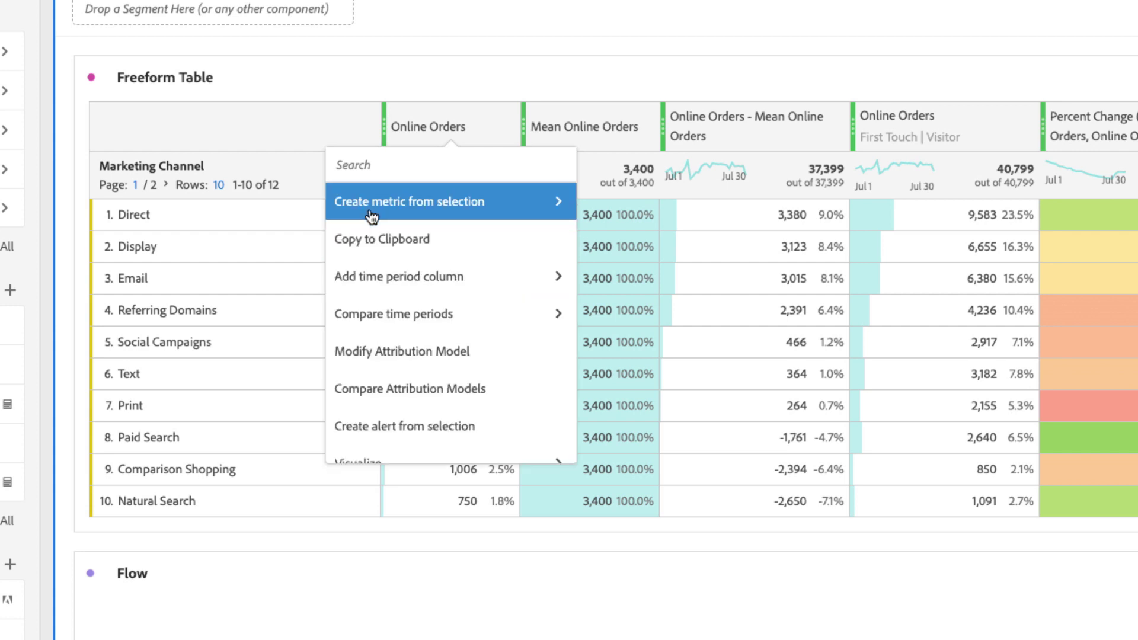
{"action": "left_click", "coordinate": [365, 288]}
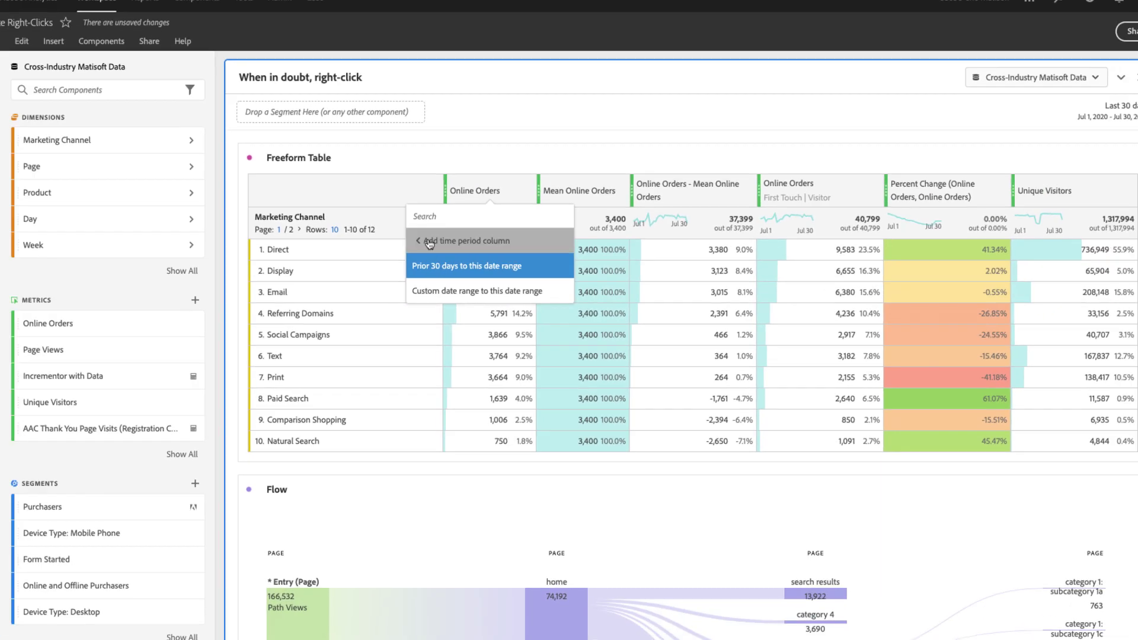
{"action": "left_click", "coordinate": [351, 202]}
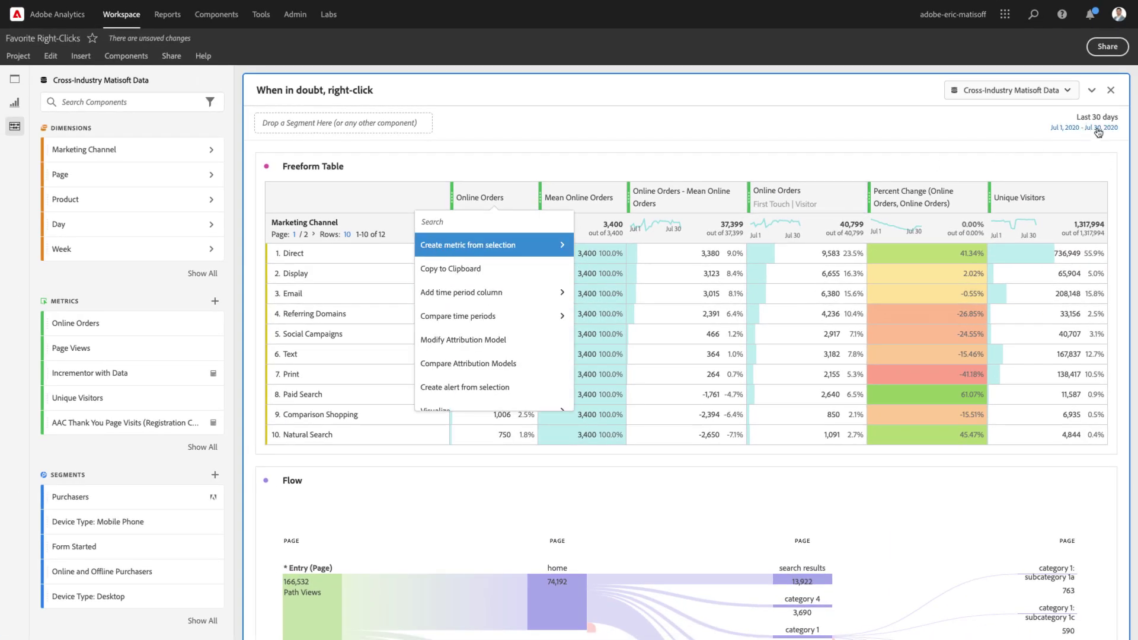
{"action": "left_click", "coordinate": [1043, 150]}
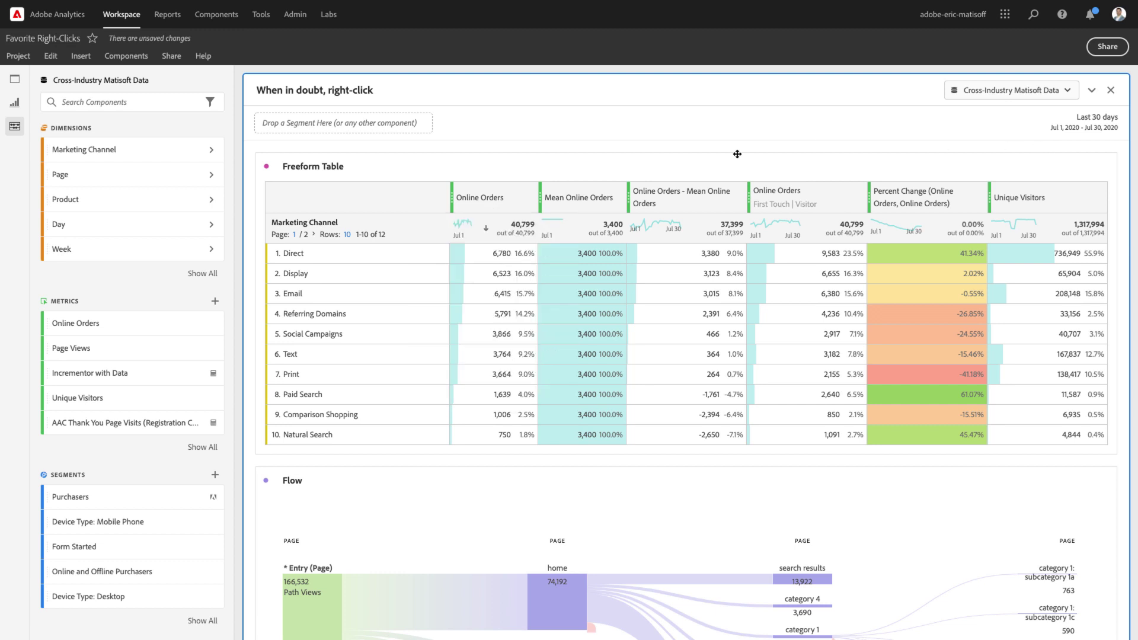
Select the channel rows from Direct down to Text and copy them to the clipboard
{"action": "left_click", "coordinate": [327, 259]}
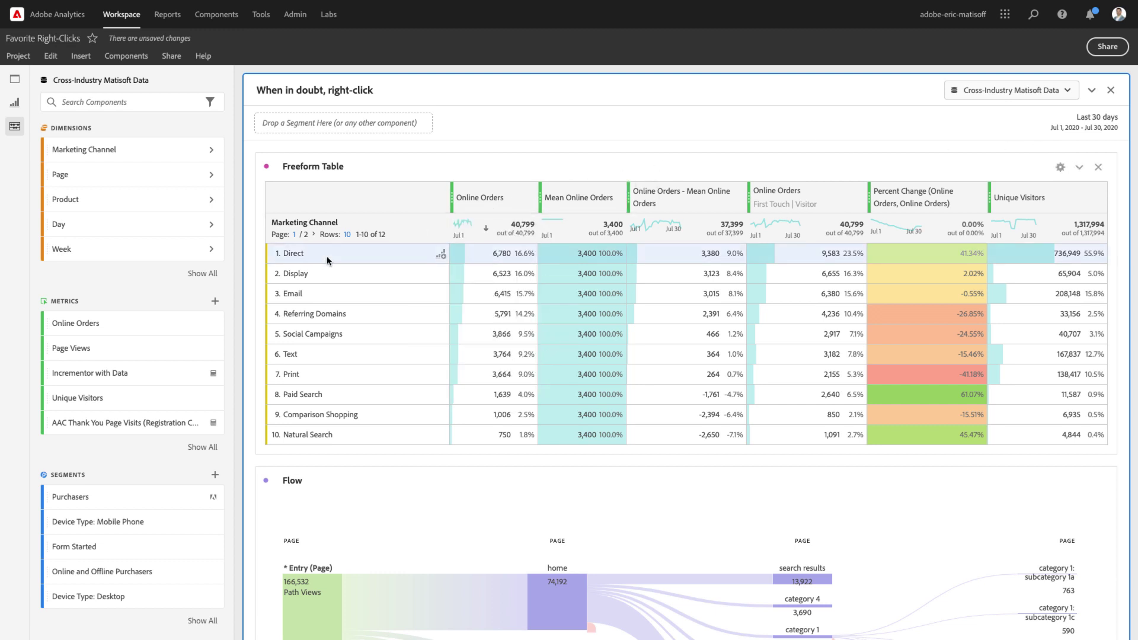
{"action": "left_click", "coordinate": [313, 359], "text": "shift"}
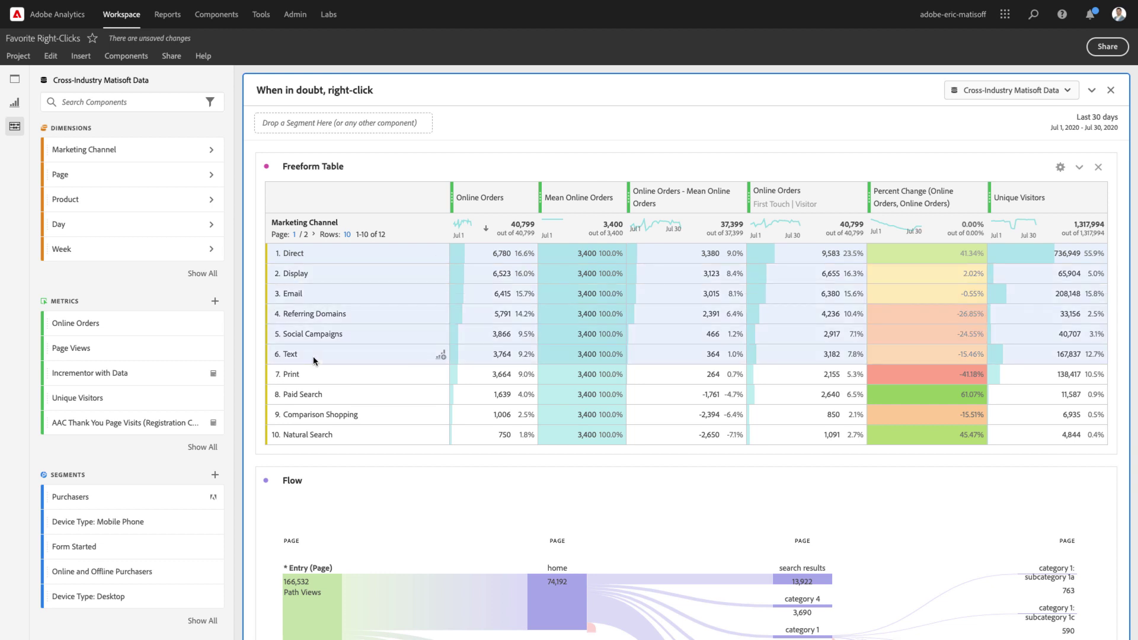
{"action": "right_click", "coordinate": [356, 298]}
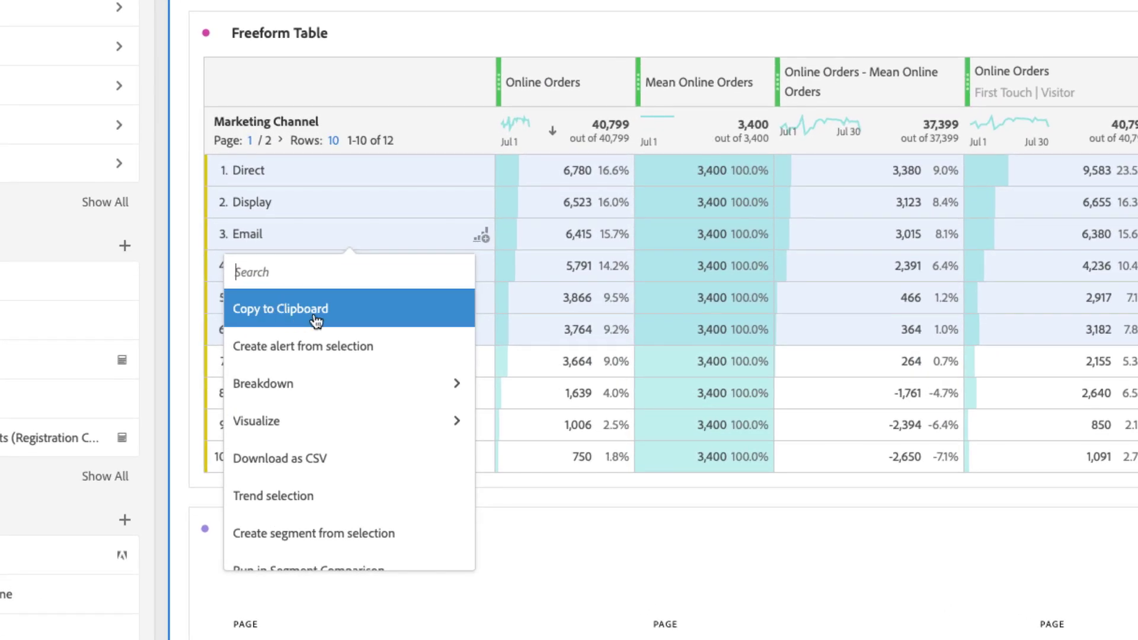
{"action": "left_click", "coordinate": [317, 320]}
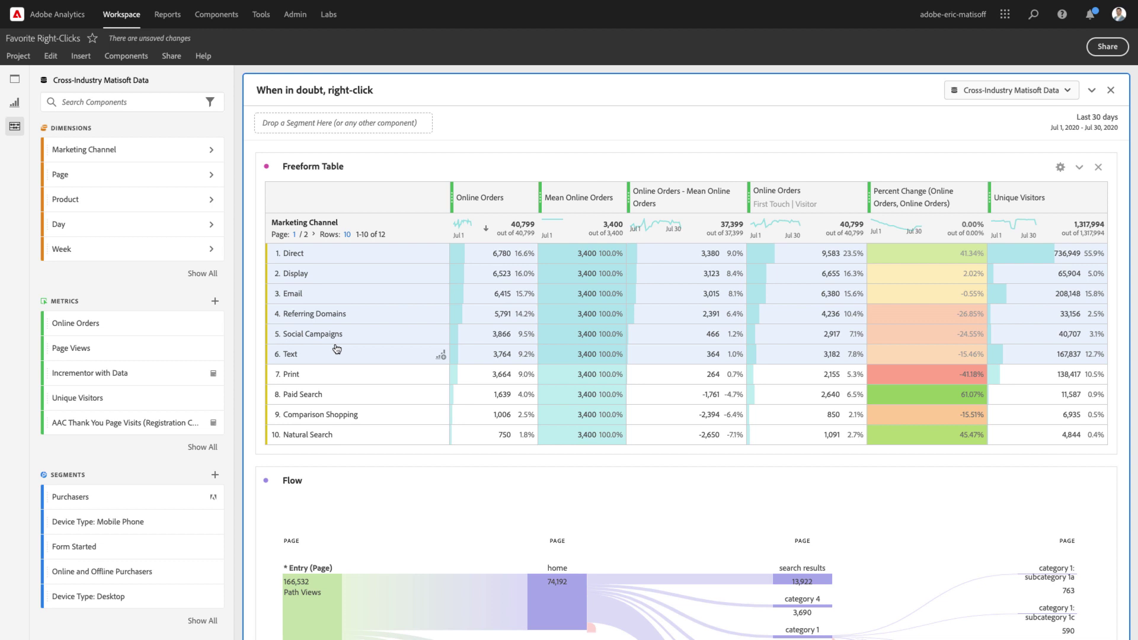
{"action": "right_click", "coordinate": [358, 298]}
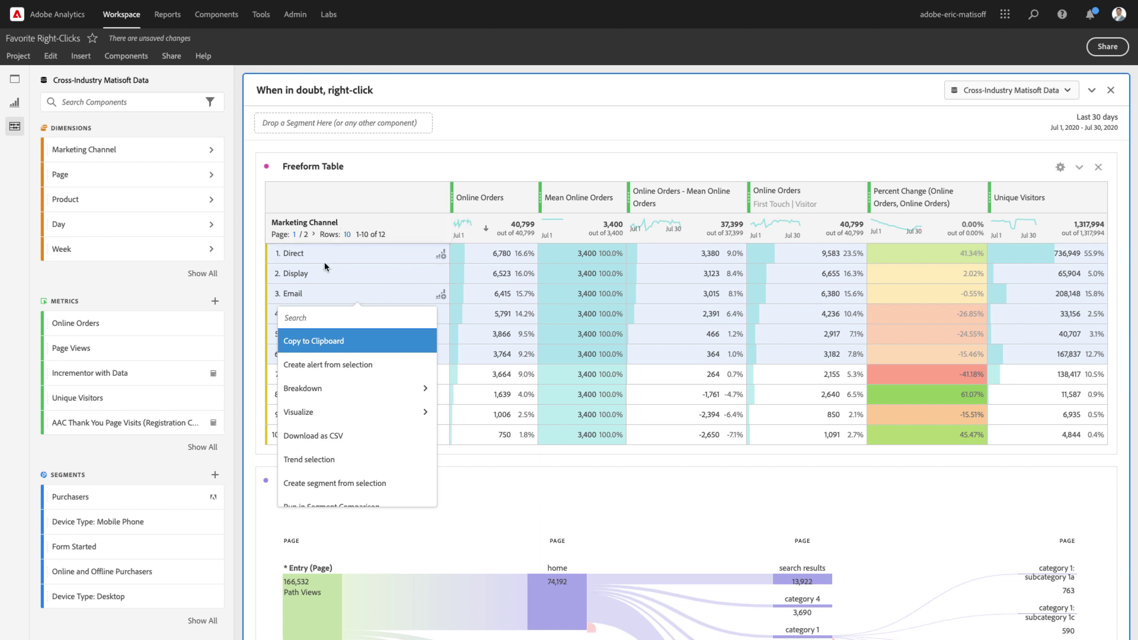
{"action": "left_click", "coordinate": [314, 366]}
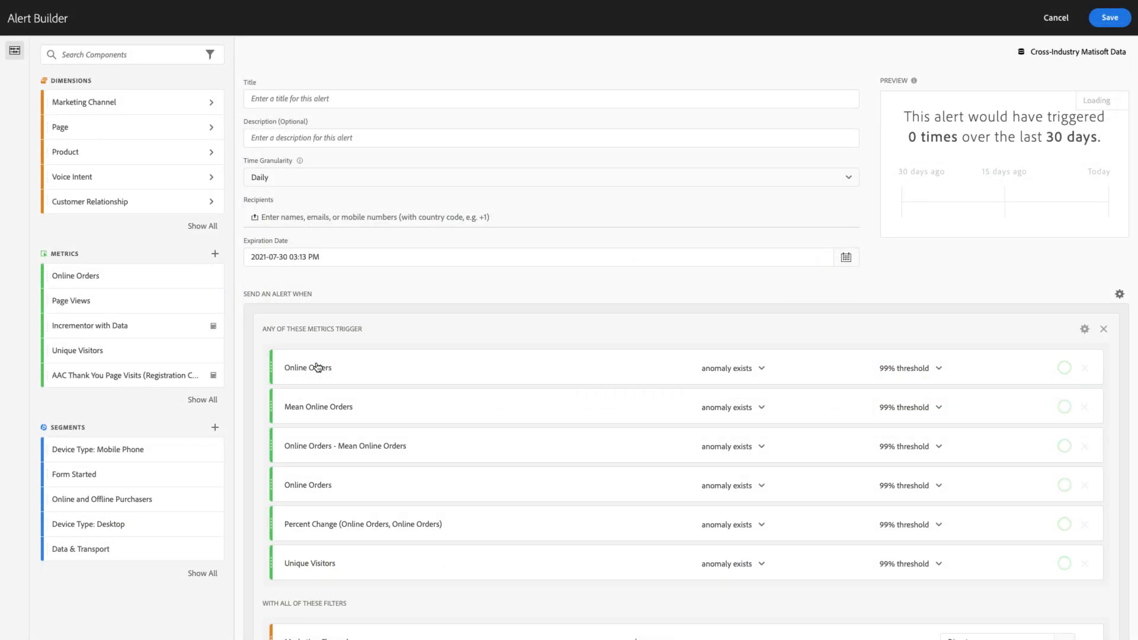
{"action": "scroll", "coordinate": [373, 411], "scroll_direction": "down", "scroll_amount": 7}
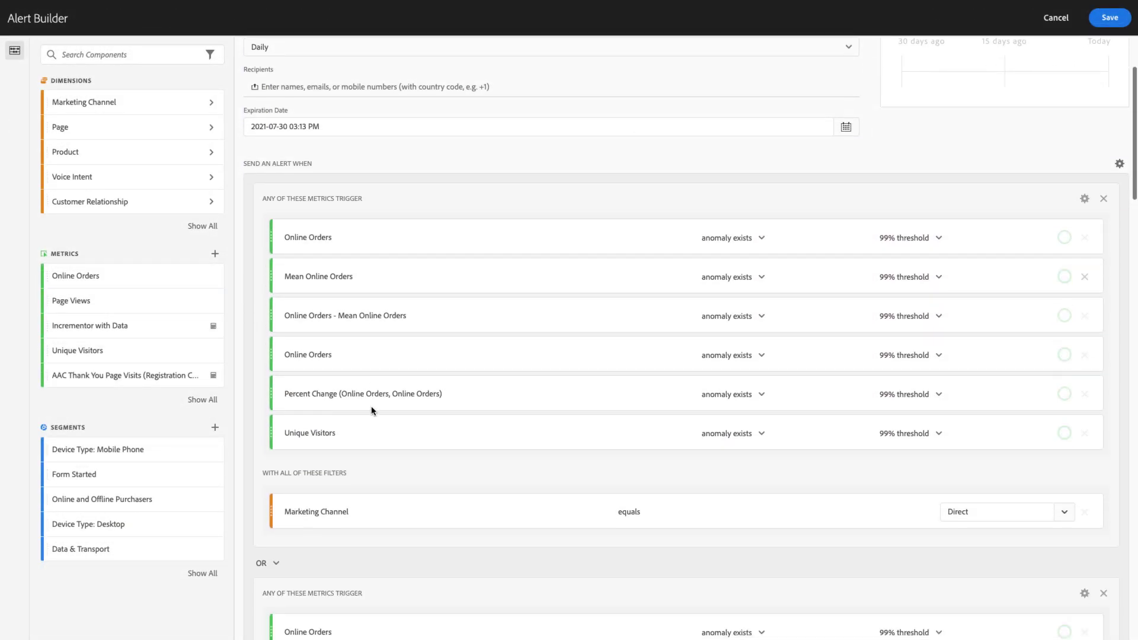
{"action": "scroll", "coordinate": [371, 409], "scroll_direction": "down", "scroll_amount": 7}
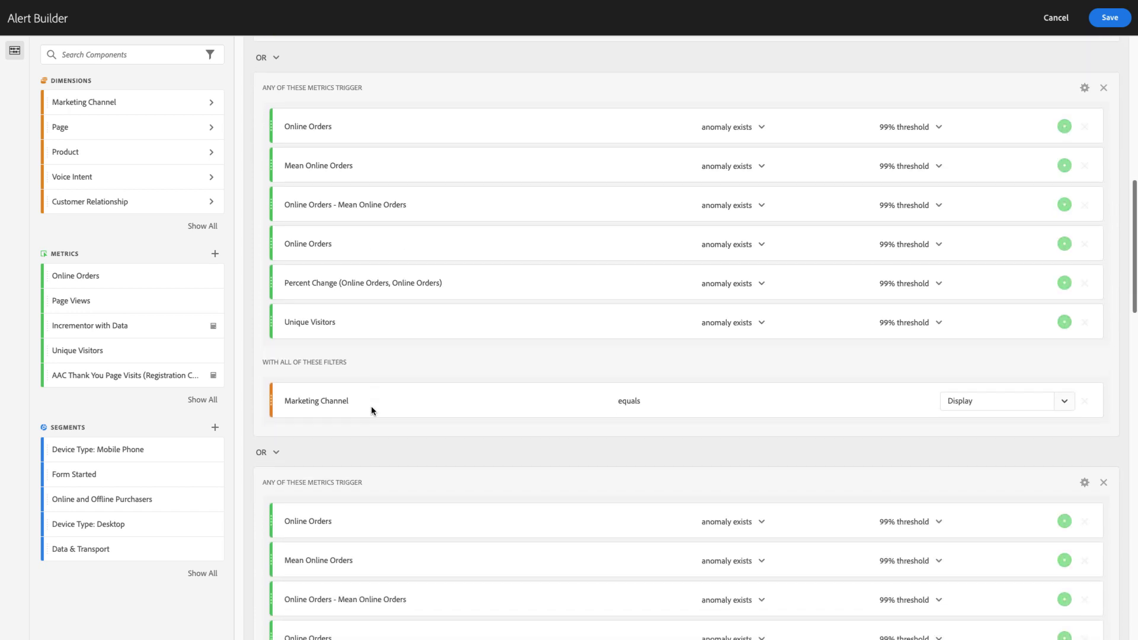
{"action": "scroll", "coordinate": [371, 409], "scroll_direction": "down", "scroll_amount": 7}
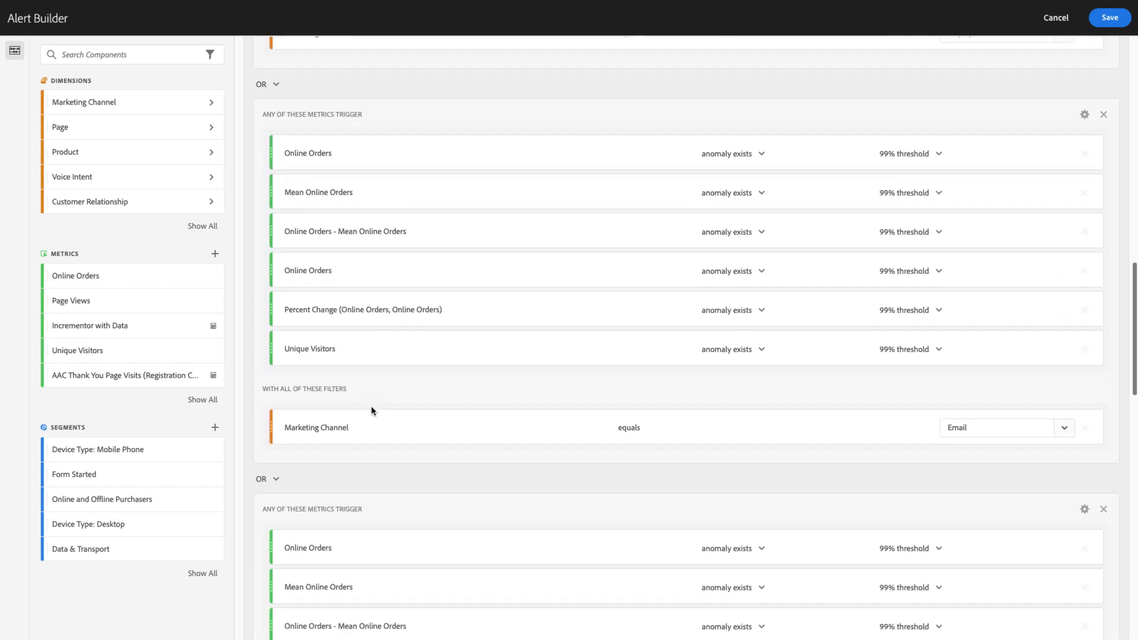
{"action": "scroll", "coordinate": [372, 410], "scroll_direction": "down", "scroll_amount": 7}
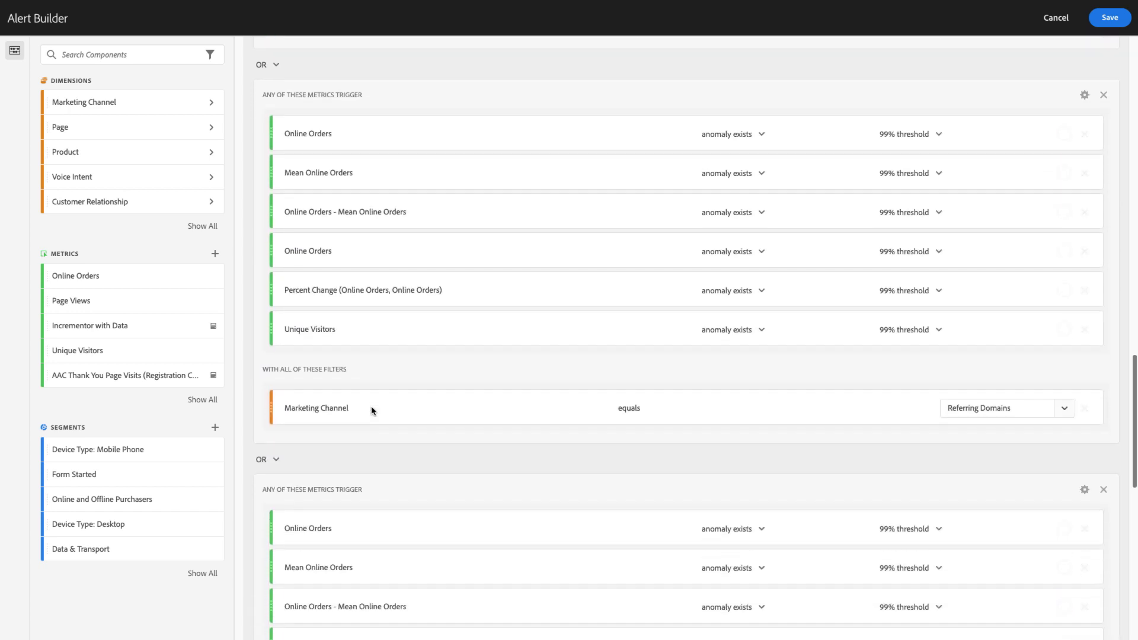
{"action": "scroll", "coordinate": [372, 411], "scroll_direction": "down", "scroll_amount": 4}
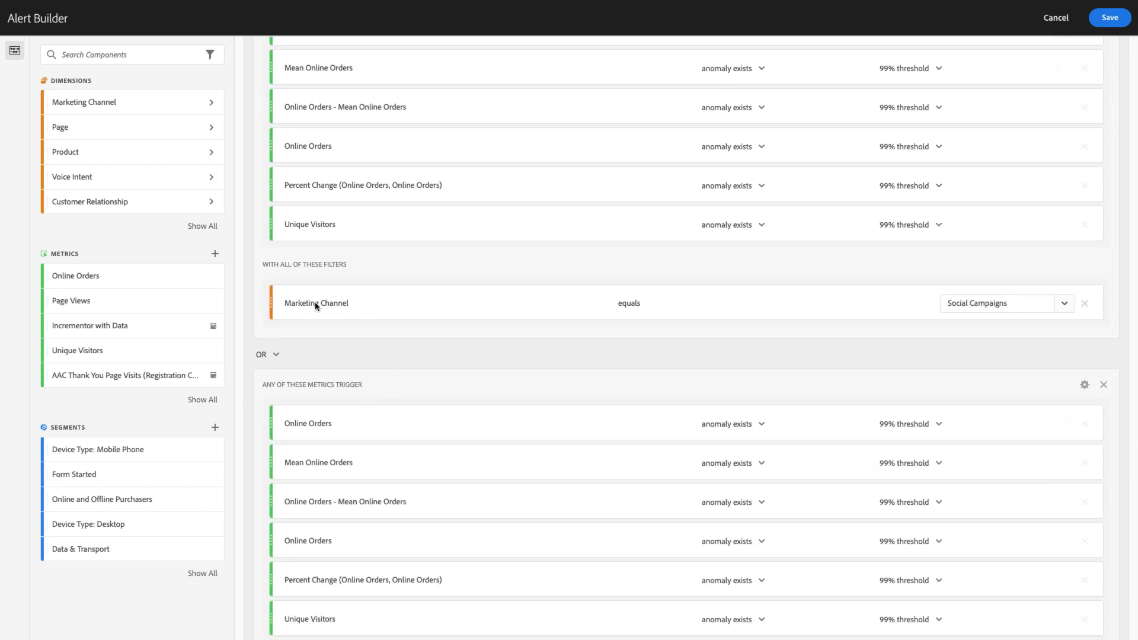
{"action": "scroll", "coordinate": [319, 306], "scroll_direction": "down", "scroll_amount": 5}
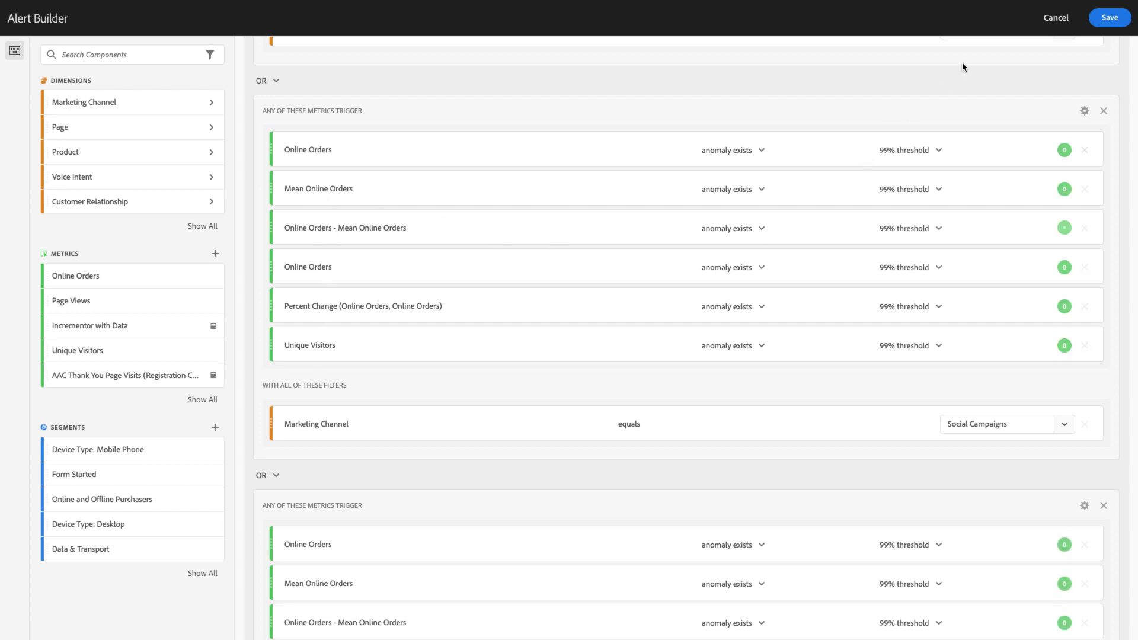
{"action": "left_click", "coordinate": [1055, 21]}
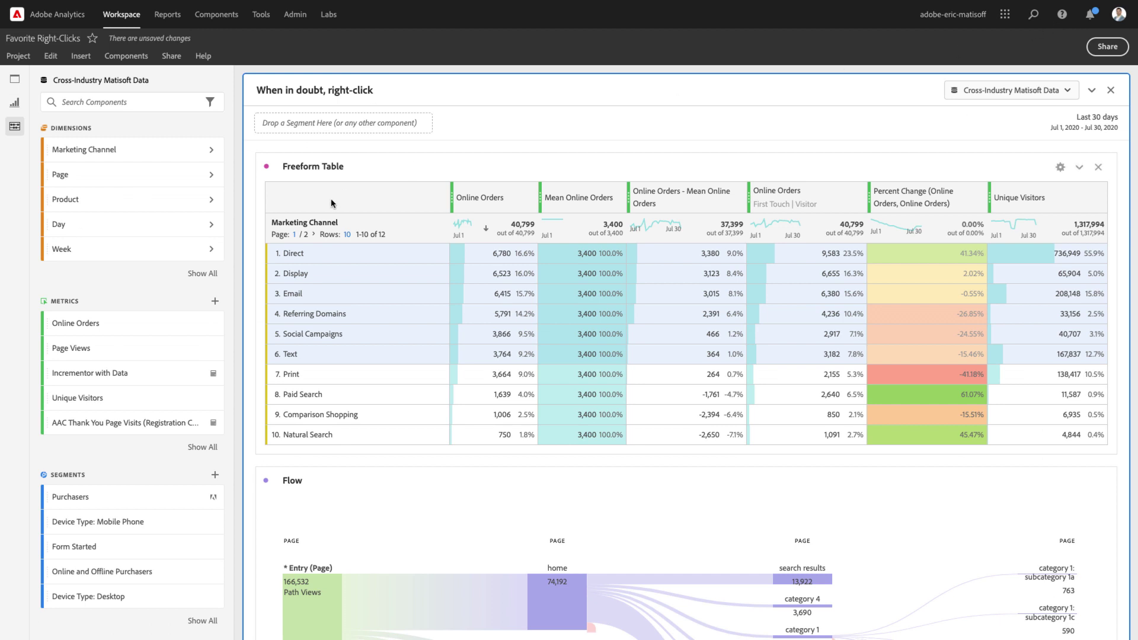
Create a segment from the six selected channel rows, opening it in the Segment Builder
{"action": "right_click", "coordinate": [337, 295]}
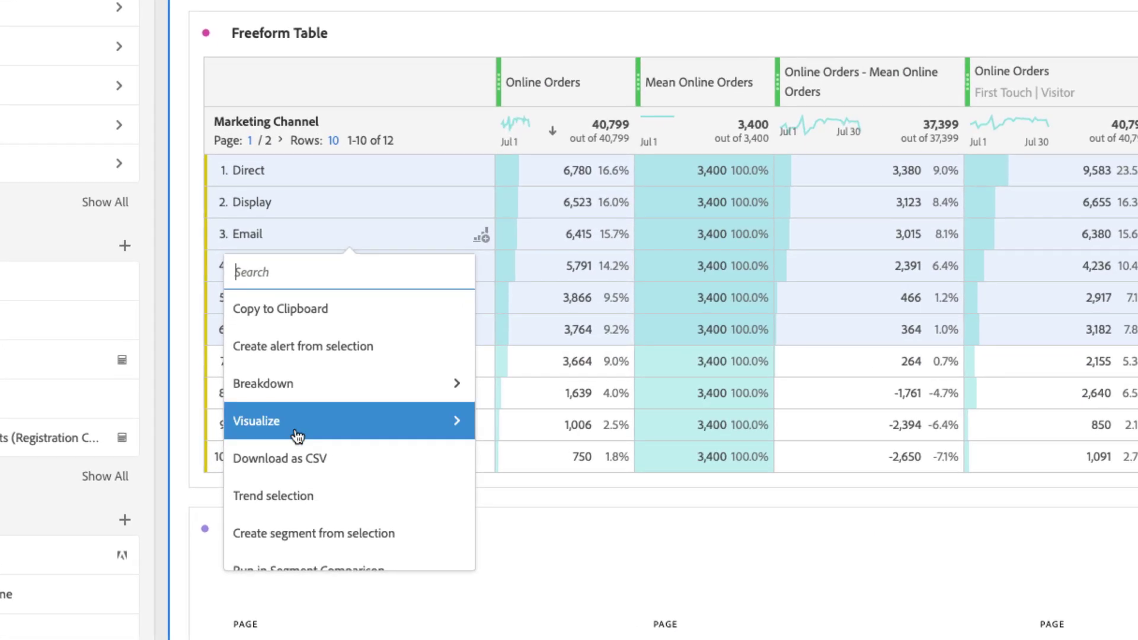
{"action": "scroll", "coordinate": [325, 422], "scroll_direction": "down", "scroll_amount": 2}
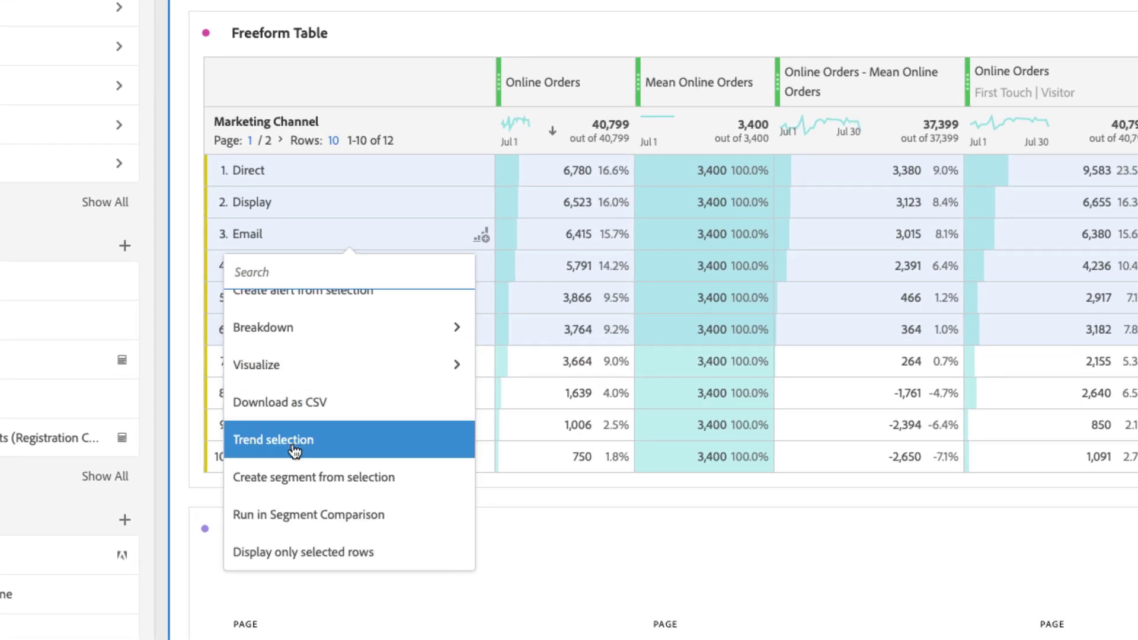
{"action": "scroll", "coordinate": [299, 442], "scroll_direction": "up", "scroll_amount": 1}
{"action": "scroll", "coordinate": [295, 451], "scroll_direction": "down", "scroll_amount": 1}
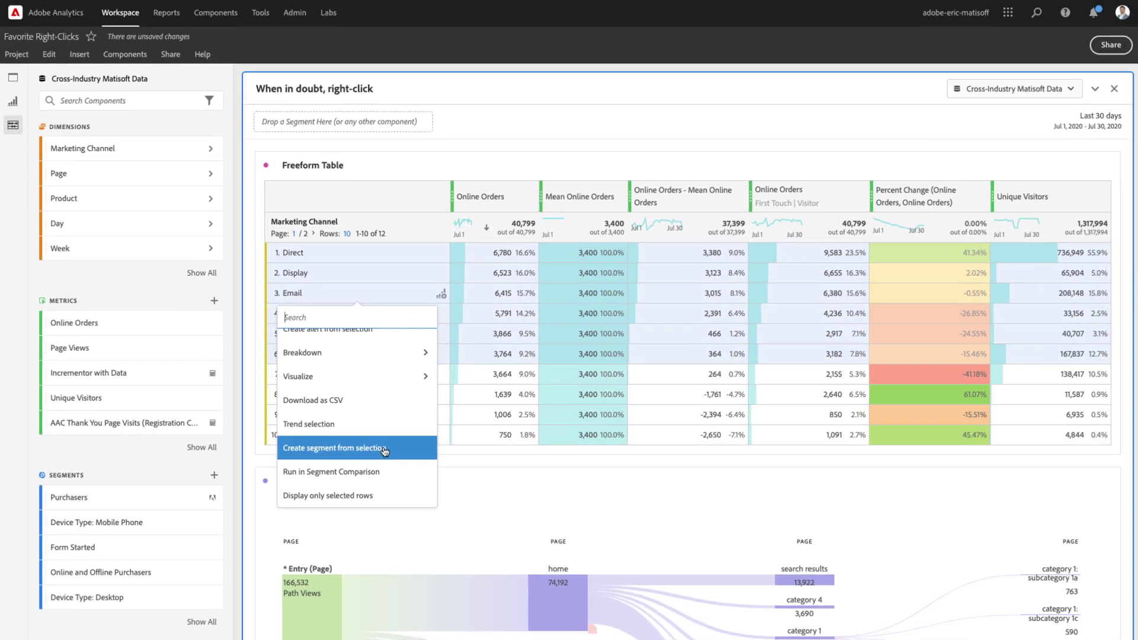
{"action": "left_click", "coordinate": [391, 479]}
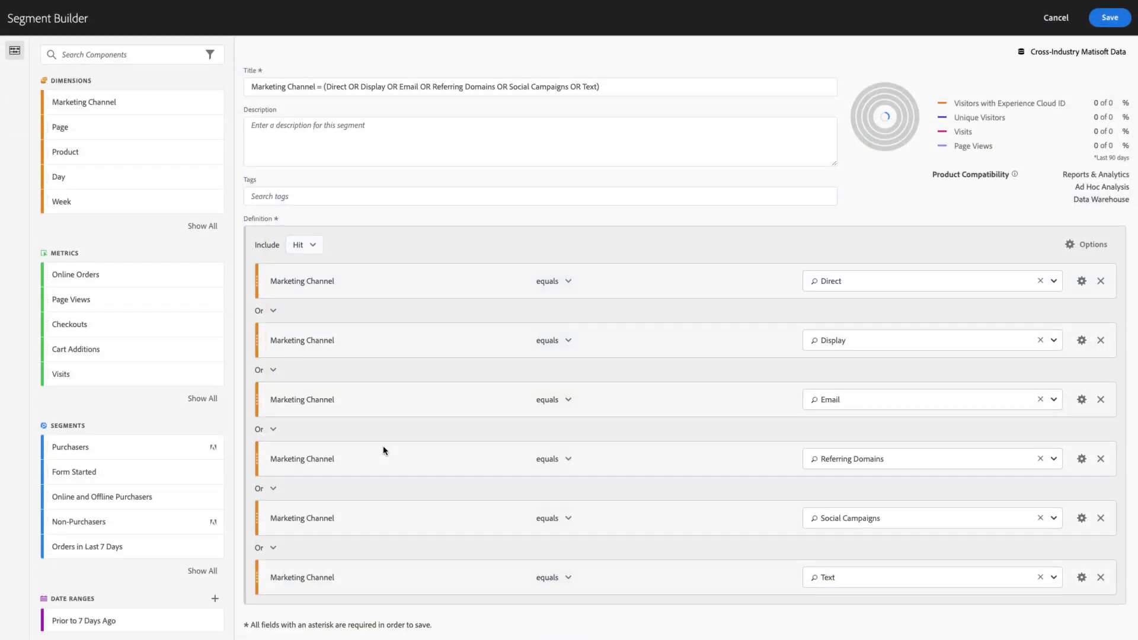
{"action": "scroll", "coordinate": [383, 450], "scroll_direction": "down", "scroll_amount": 2}
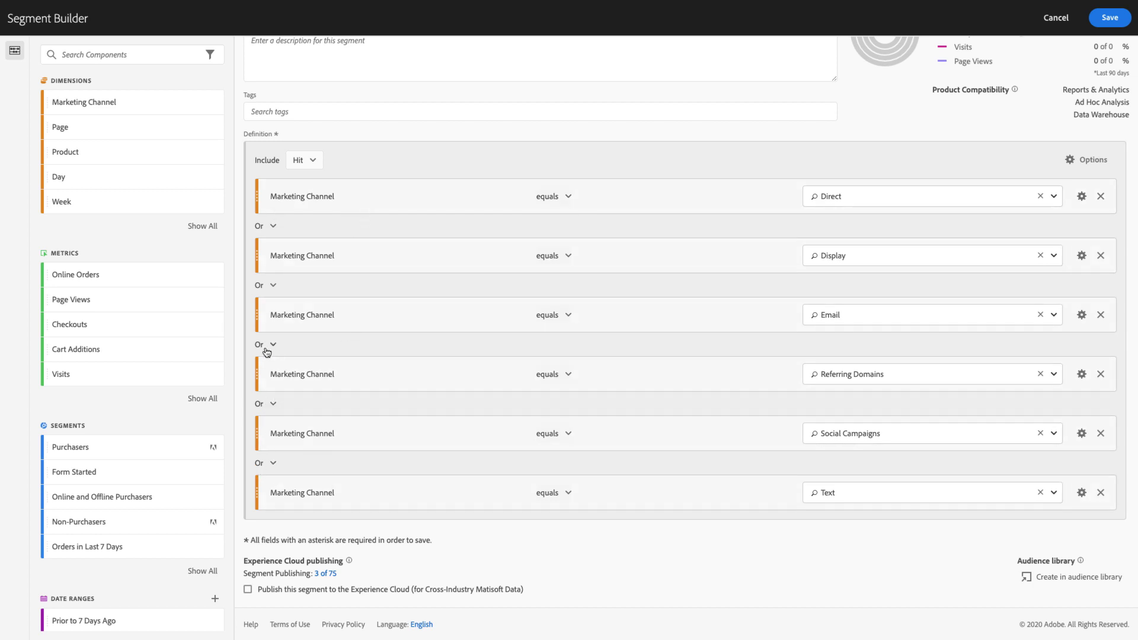
{"action": "scroll", "coordinate": [466, 309], "scroll_direction": "up", "scroll_amount": 2}
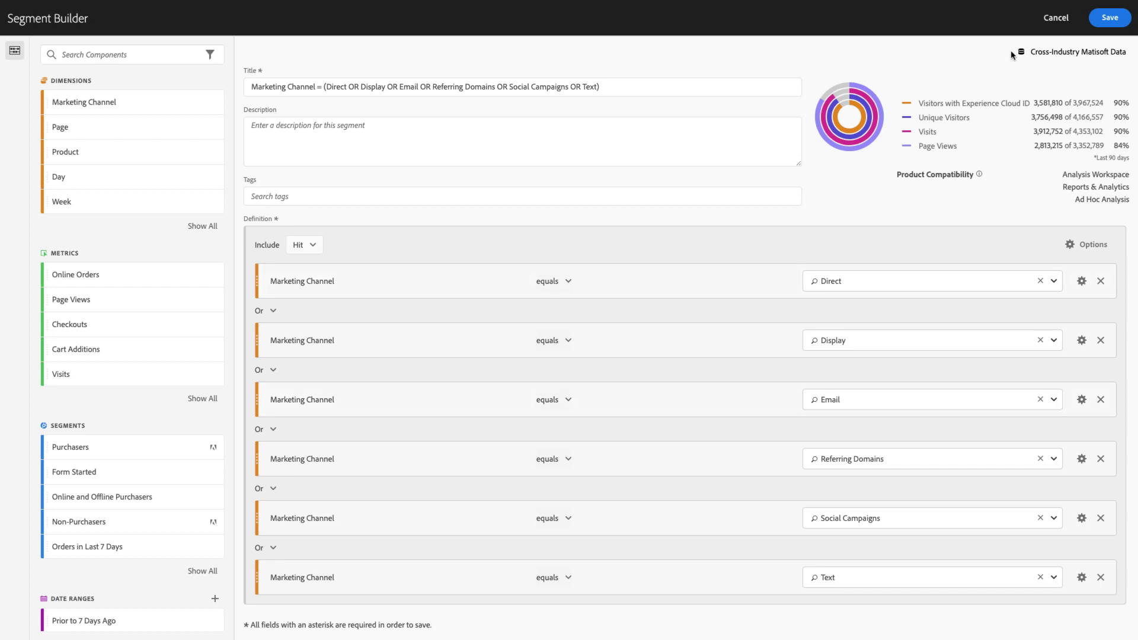
Cancel the Segment Builder and scroll down to inspect the Page flow's path nodes
{"action": "left_click", "coordinate": [1054, 18]}
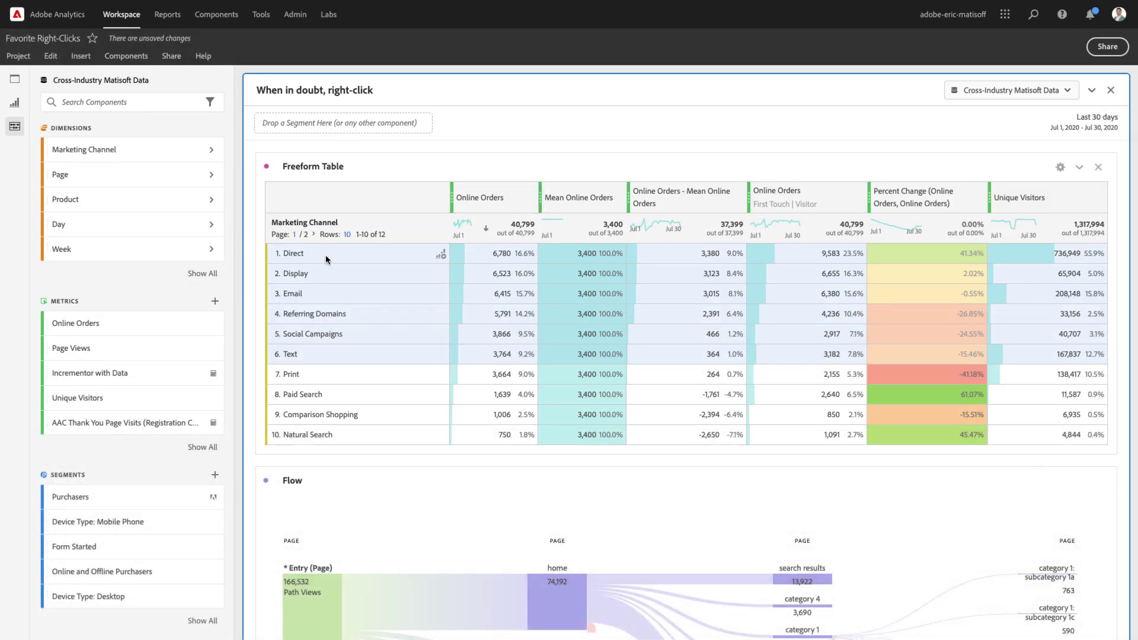
{"action": "scroll", "coordinate": [326, 255], "scroll_direction": "down", "scroll_amount": 2}
{"action": "scroll", "coordinate": [325, 257], "scroll_direction": "down", "scroll_amount": 3}
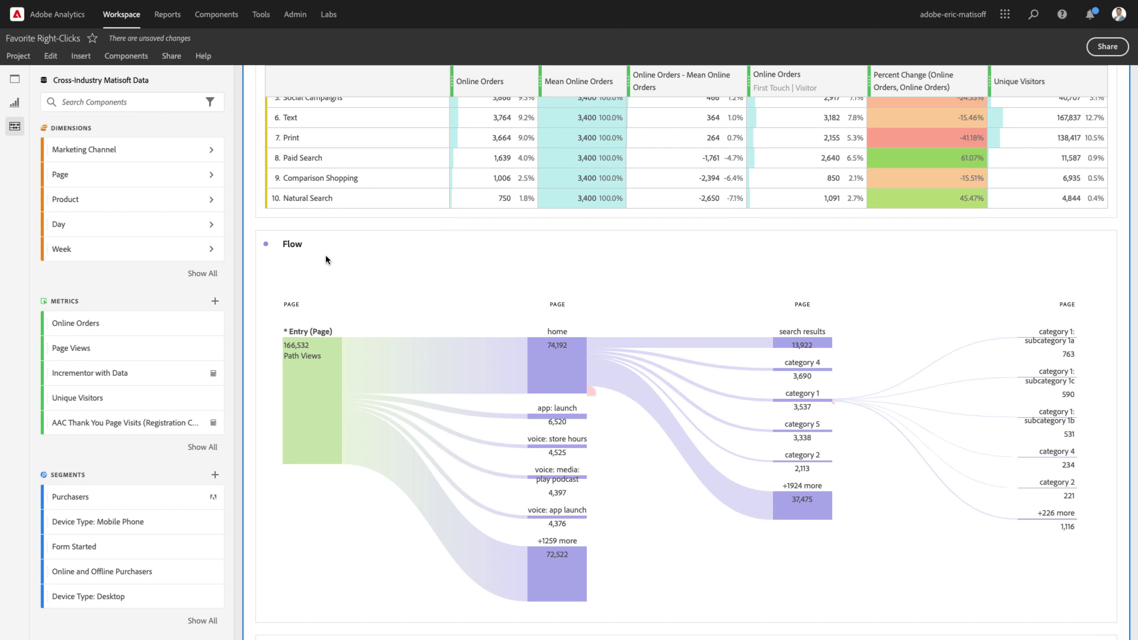
{"action": "mouse_move", "coordinate": [351, 371]}
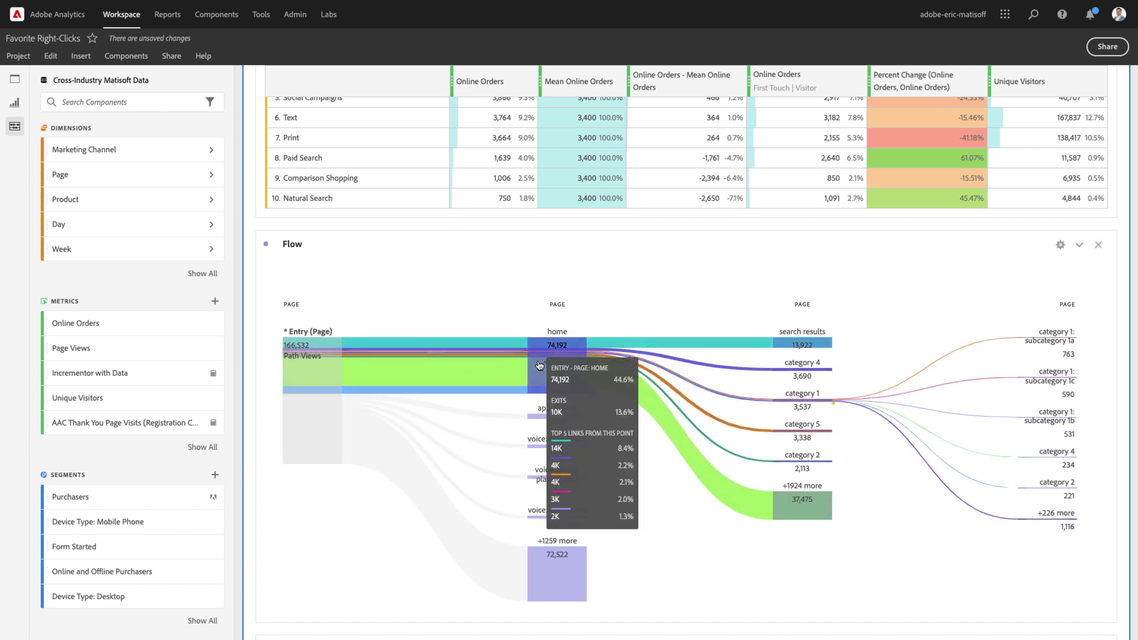
{"action": "mouse_move", "coordinate": [568, 361]}
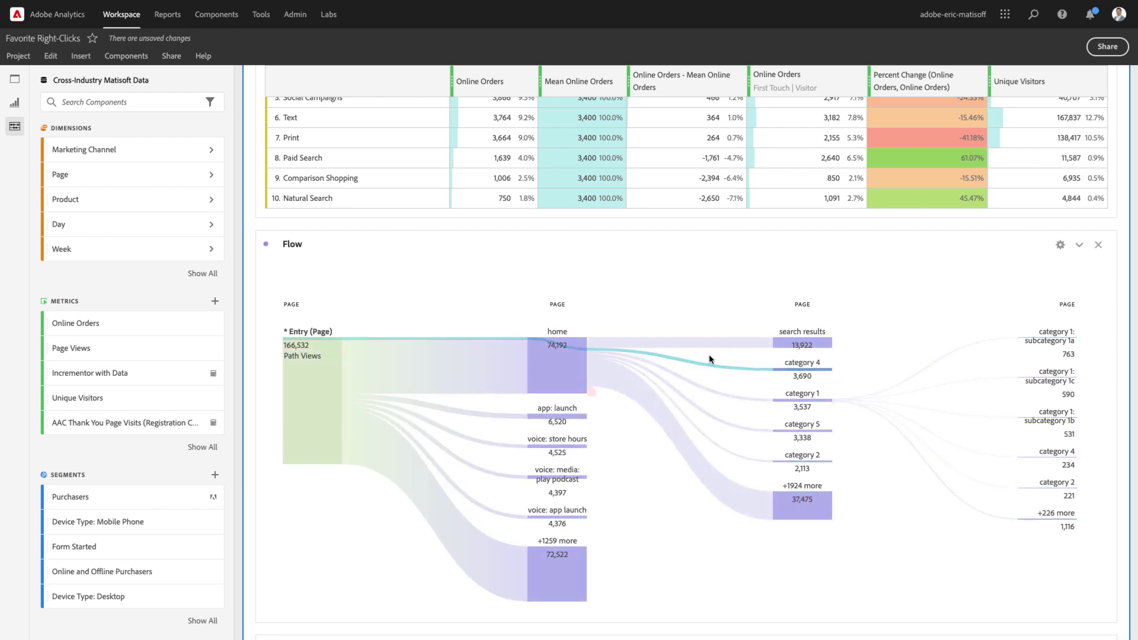
{"action": "mouse_move", "coordinate": [806, 403]}
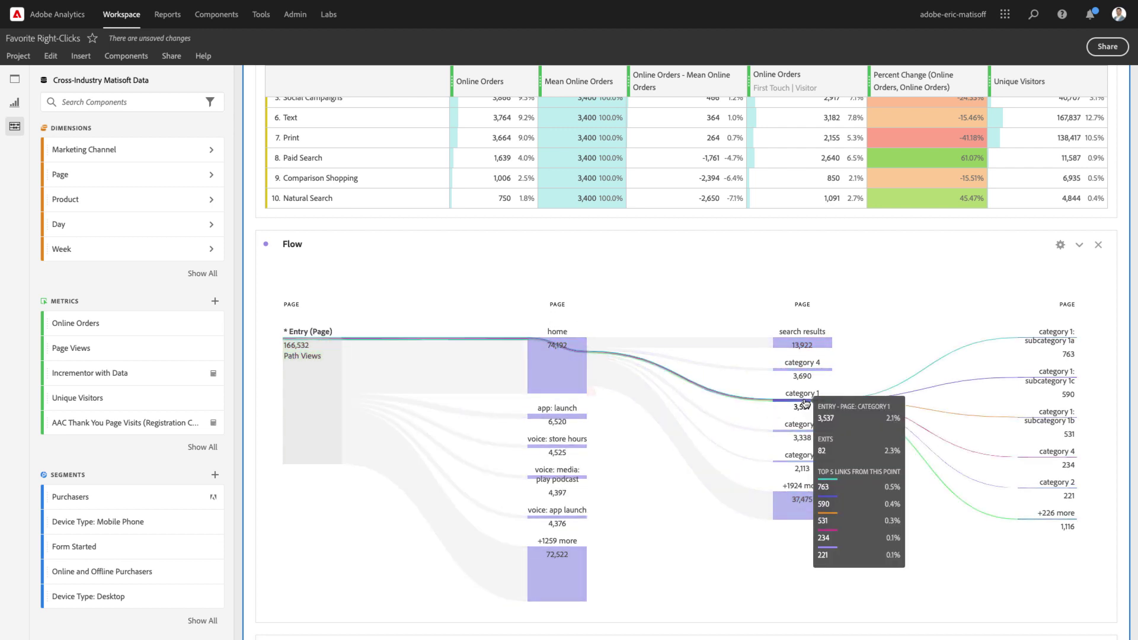
{"action": "mouse_move", "coordinate": [1057, 350]}
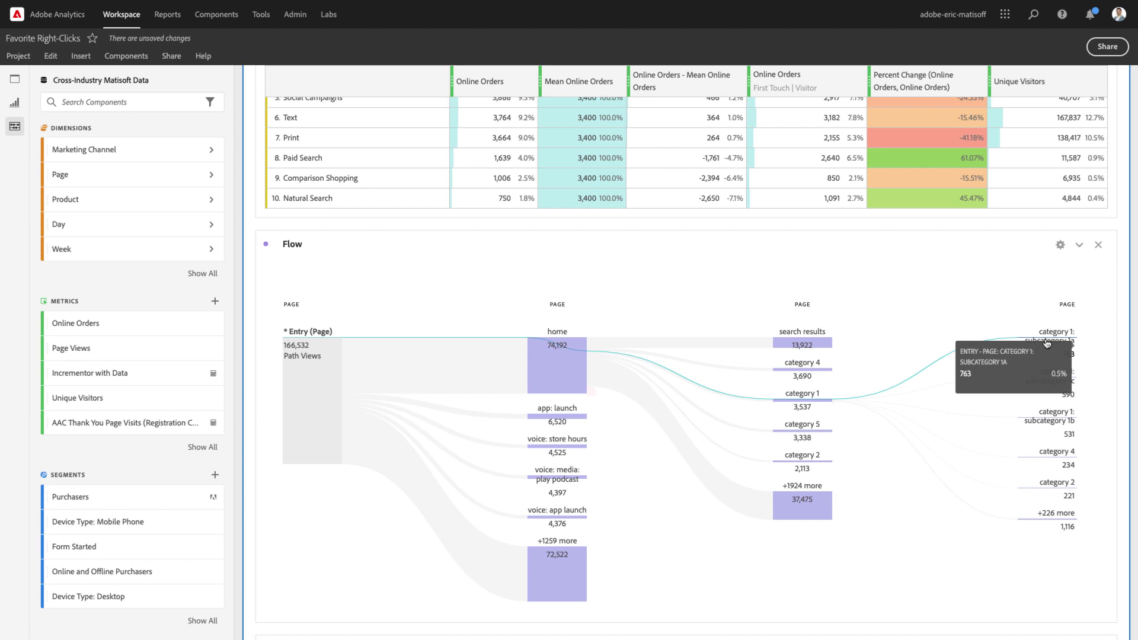
{"action": "right_click", "coordinate": [1047, 344]}
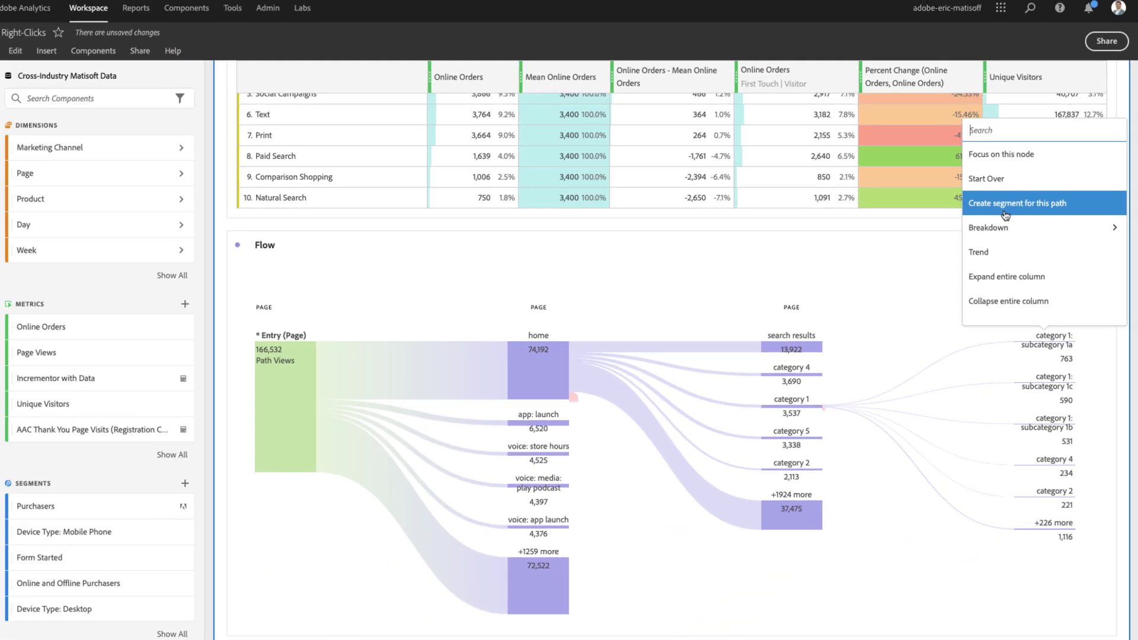
{"action": "left_click", "coordinate": [950, 204]}
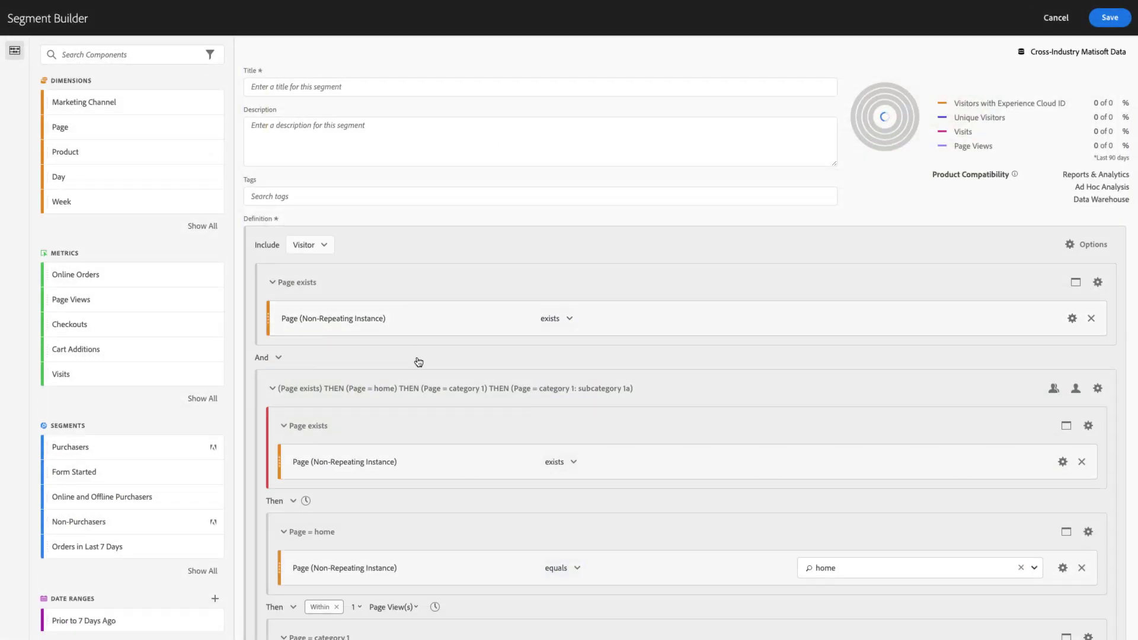
{"action": "scroll", "coordinate": [419, 314], "scroll_direction": "down", "scroll_amount": 5}
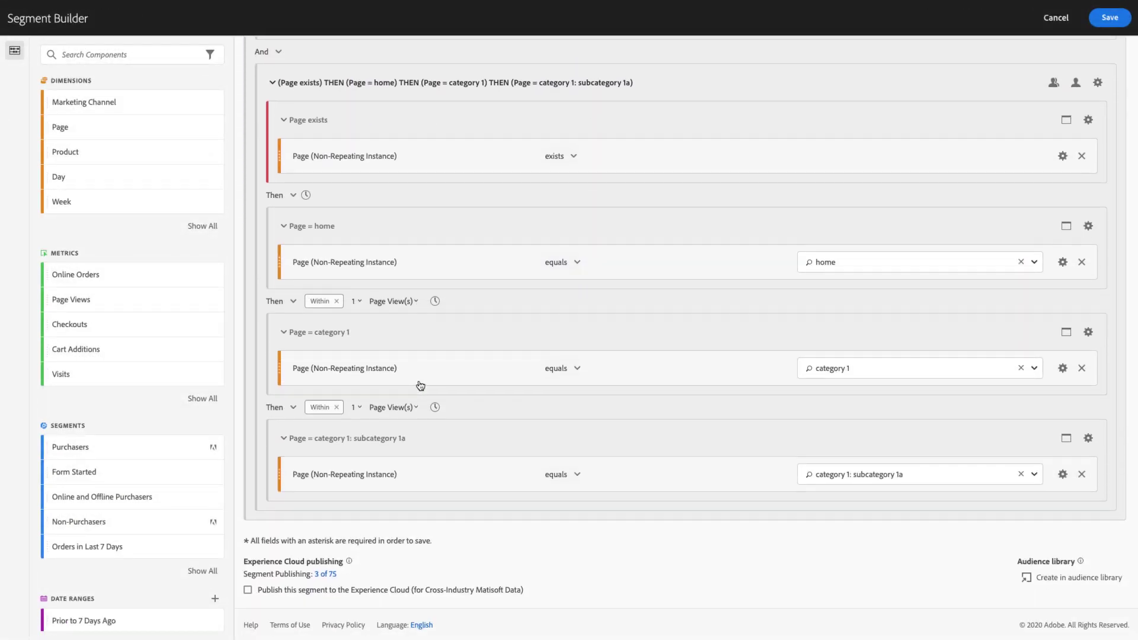
{"action": "scroll", "coordinate": [420, 382], "scroll_direction": "up", "scroll_amount": 5}
{"action": "left_click", "coordinate": [1054, 22]}
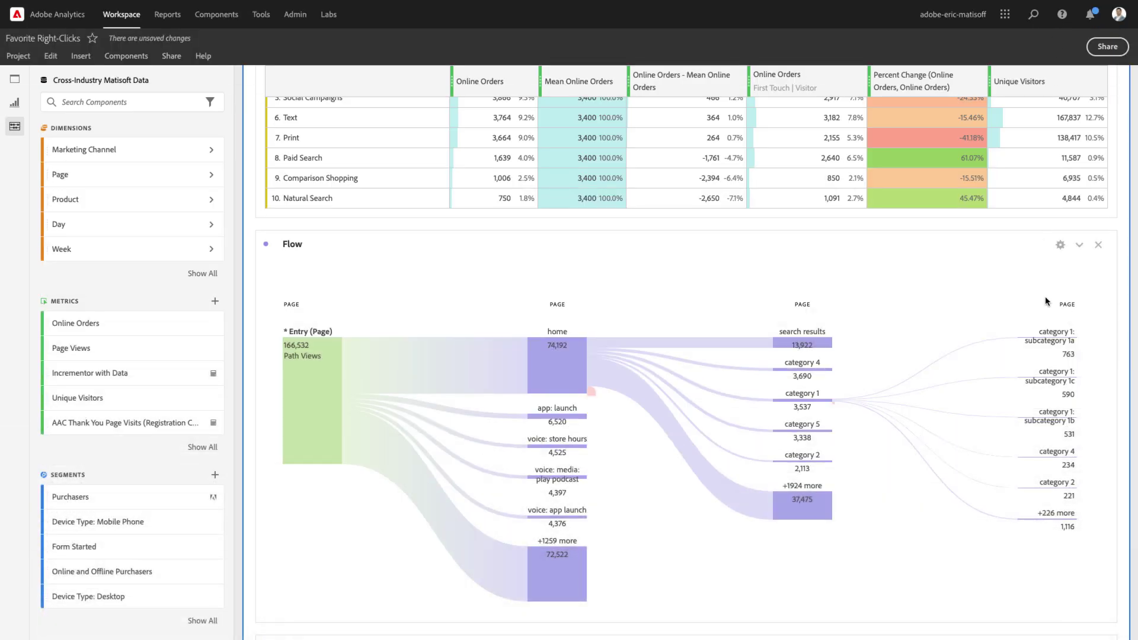
Trend the entry > home > category 1 > category 1: subcategory 1a path as a daily line chart
{"action": "right_click", "coordinate": [1052, 335]}
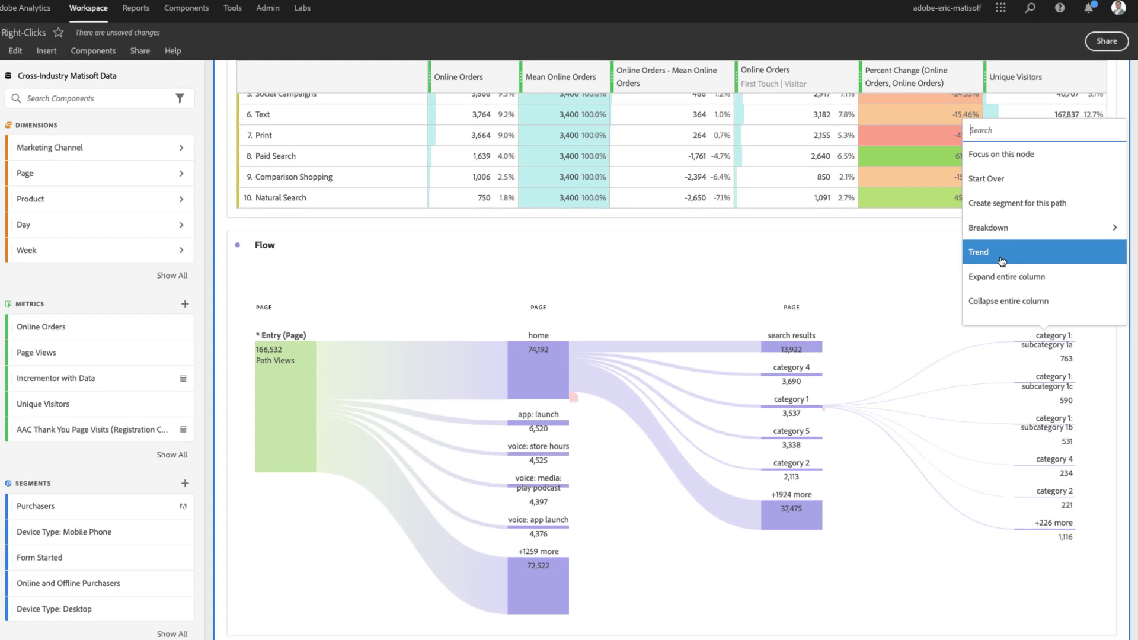
{"action": "left_click", "coordinate": [1002, 270]}
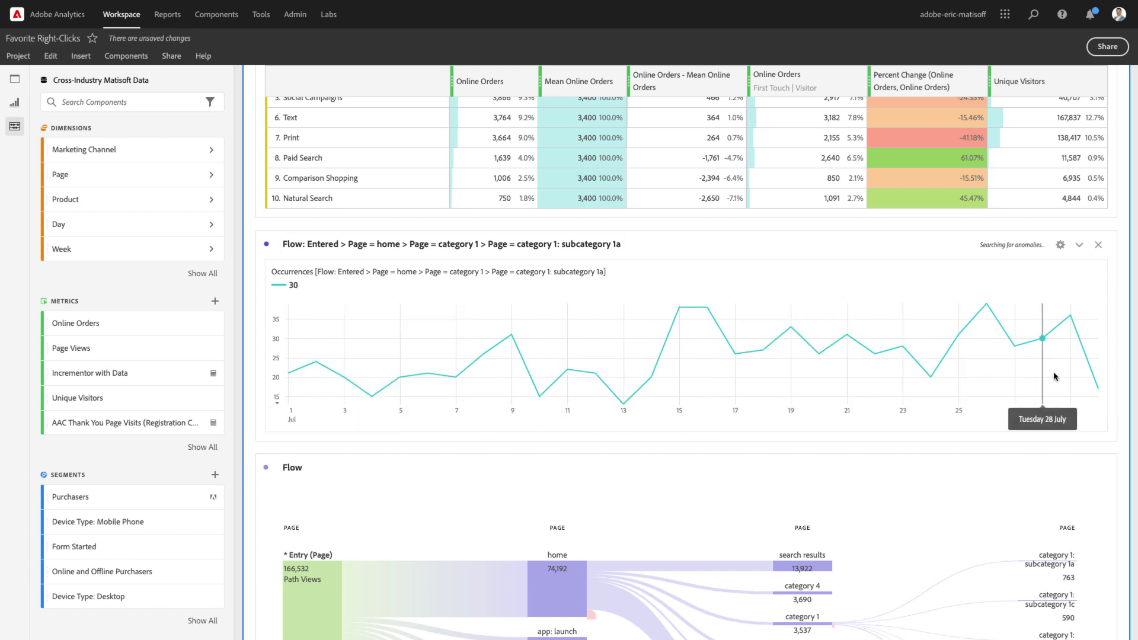
{"action": "scroll", "coordinate": [707, 499], "scroll_direction": "down", "scroll_amount": 3}
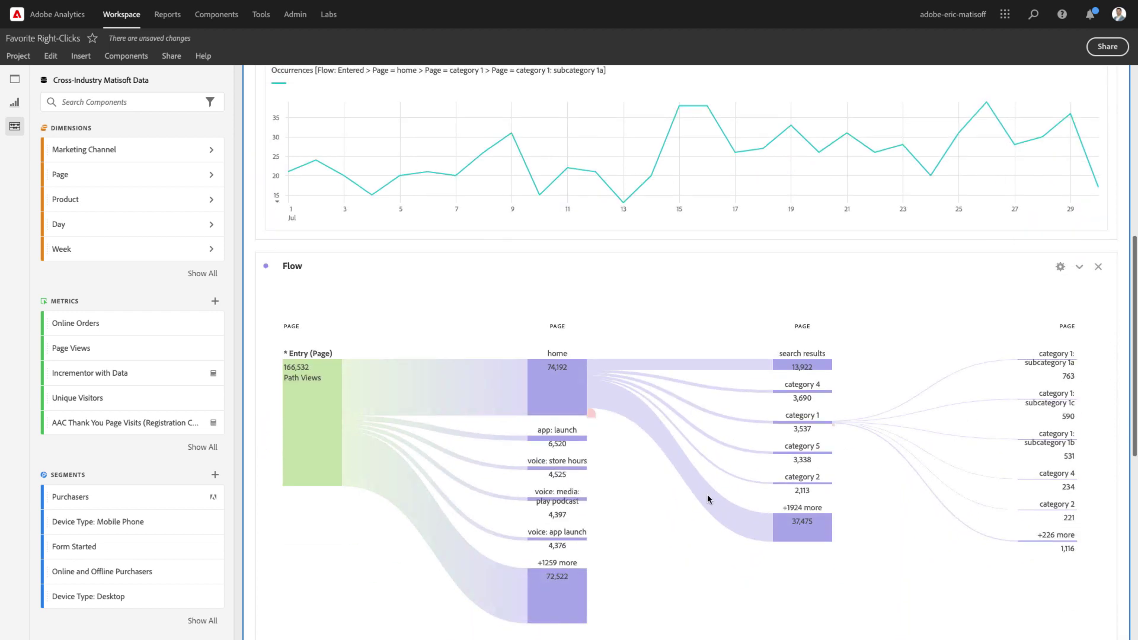
{"action": "scroll", "coordinate": [707, 499], "scroll_direction": "down", "scroll_amount": 1}
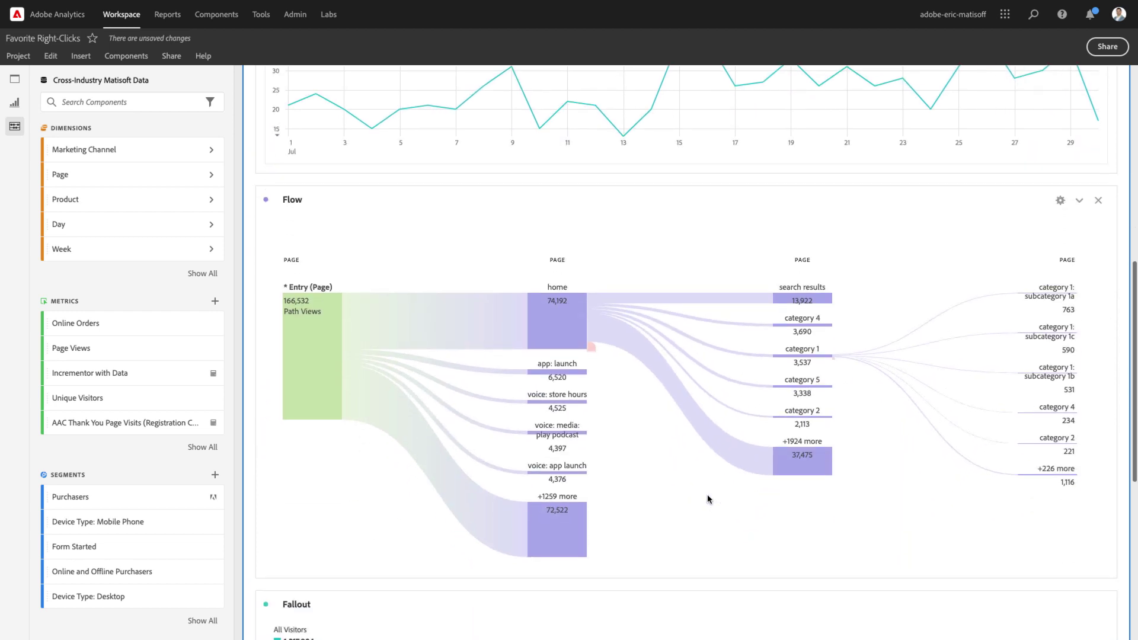
{"action": "mouse_move", "coordinate": [1055, 298]}
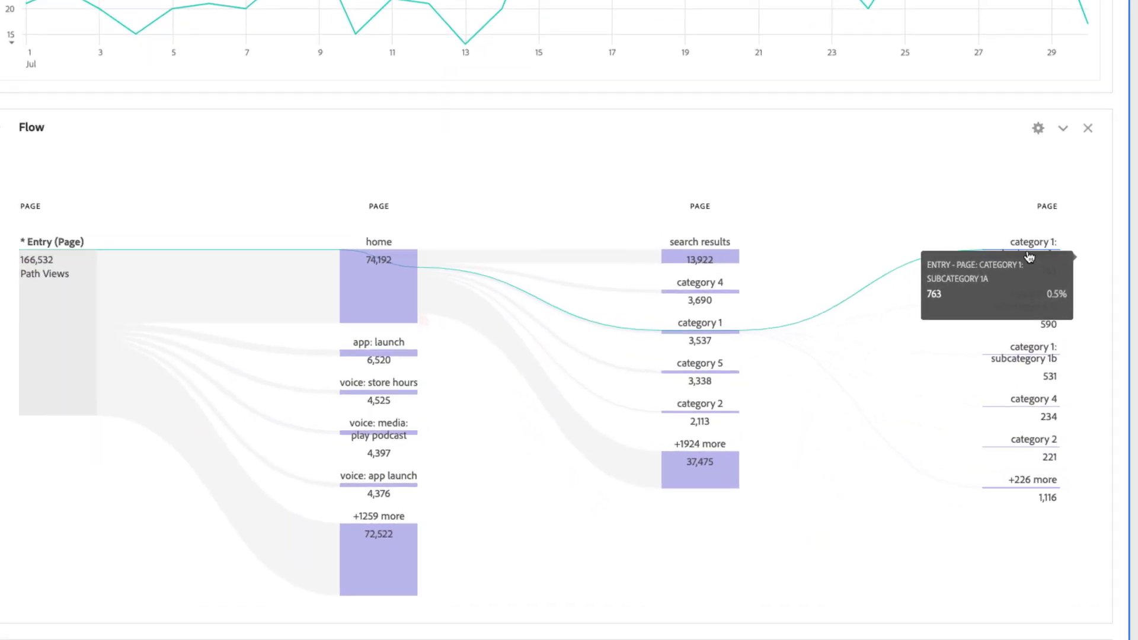
{"action": "right_click", "coordinate": [1029, 256]}
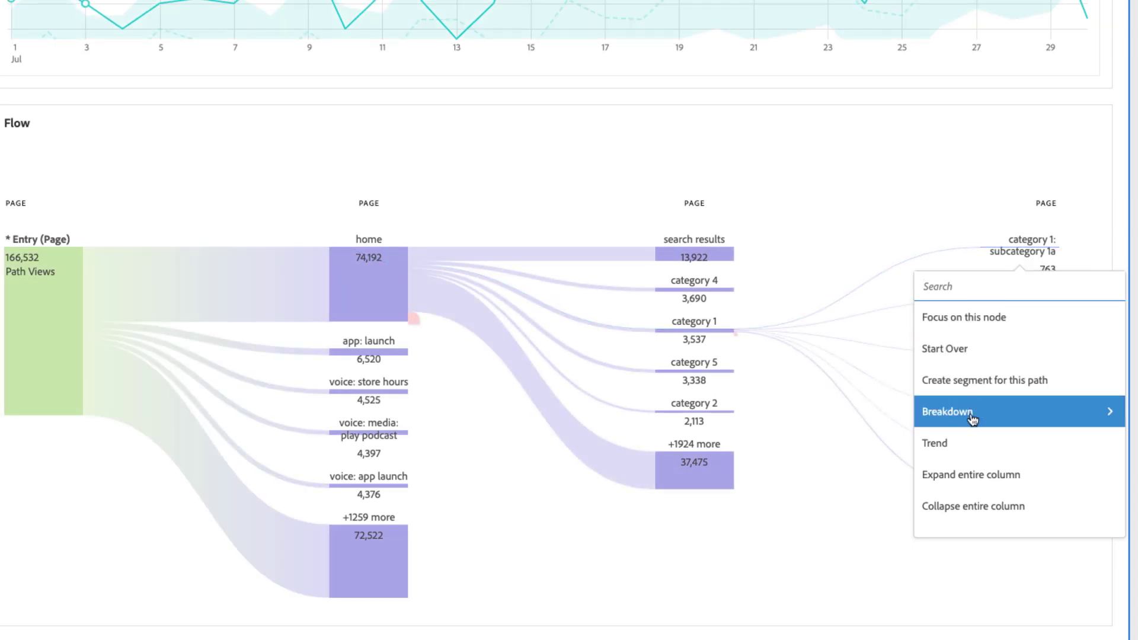
{"action": "left_click", "coordinate": [973, 419]}
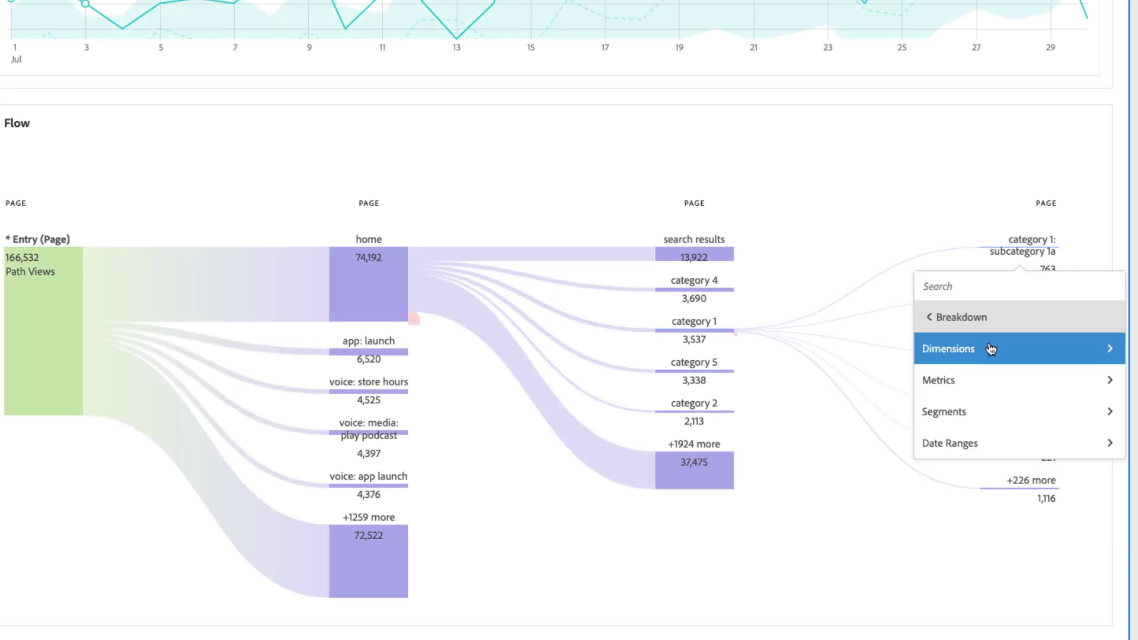
{"action": "left_click", "coordinate": [966, 352]}
{"action": "scroll", "coordinate": [967, 468], "scroll_direction": "down", "scroll_amount": 2}
{"action": "scroll", "coordinate": [966, 474], "scroll_direction": "up", "scroll_amount": 3}
{"action": "left_click", "coordinate": [925, 317]}
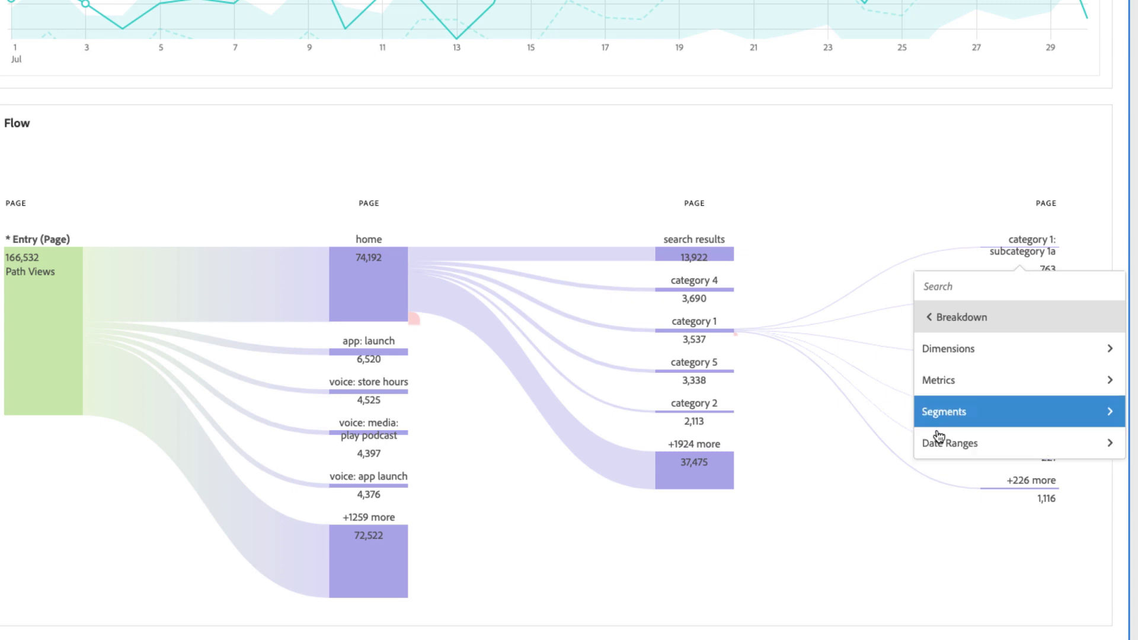
{"action": "left_click", "coordinate": [1112, 102]}
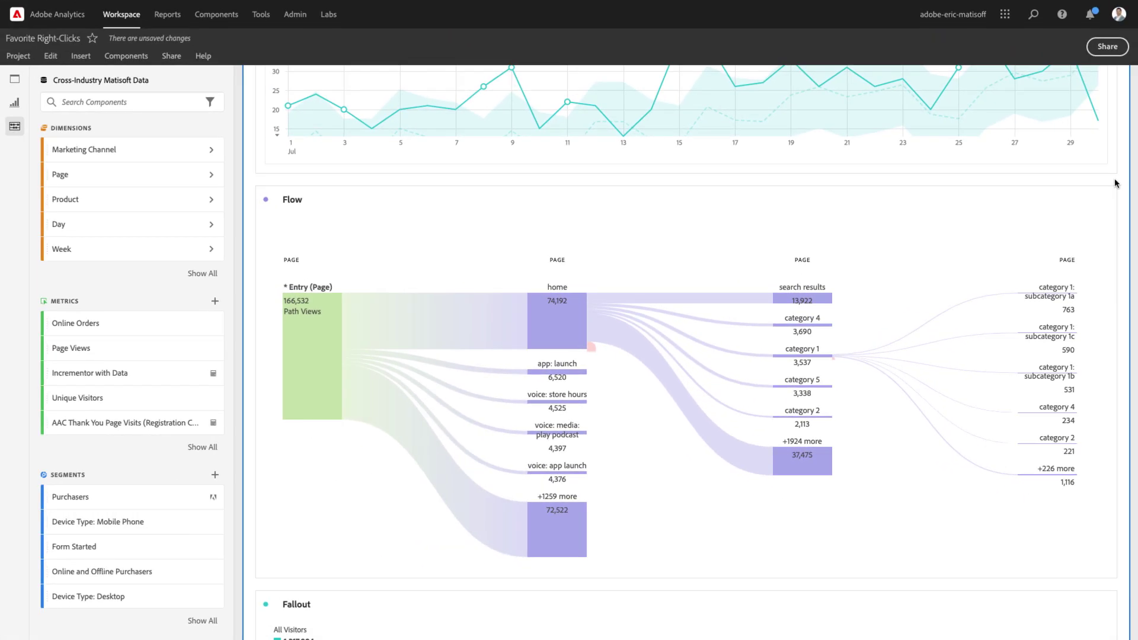
{"action": "scroll", "coordinate": [969, 300], "scroll_direction": "down", "scroll_amount": 7}
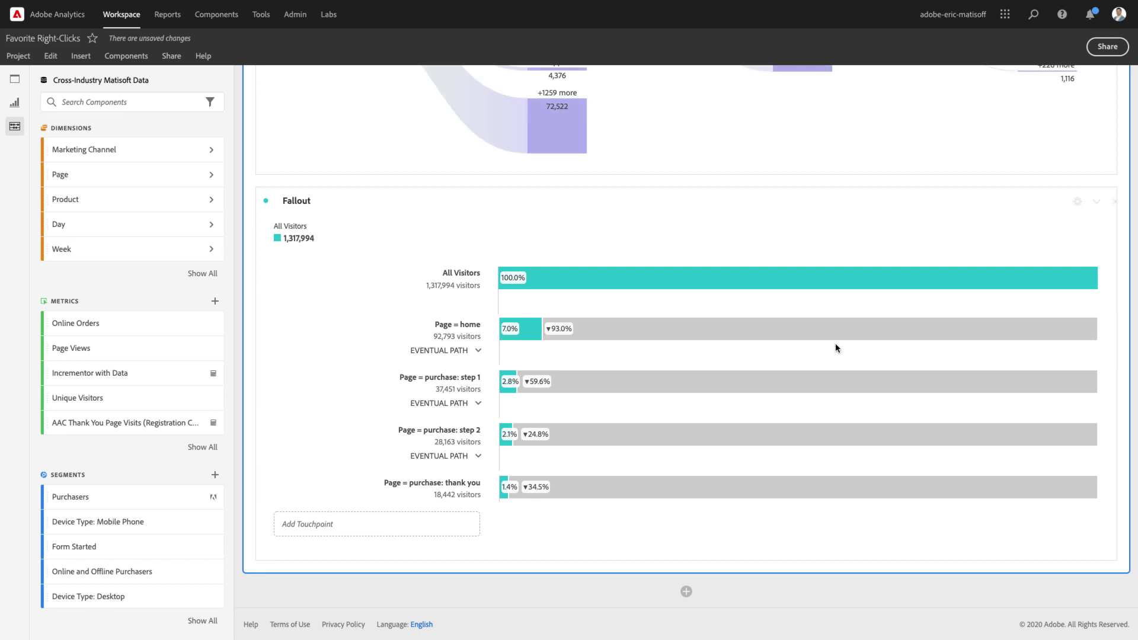
{"action": "mouse_move", "coordinate": [632, 435]}
{"action": "right_click", "coordinate": [557, 488]}
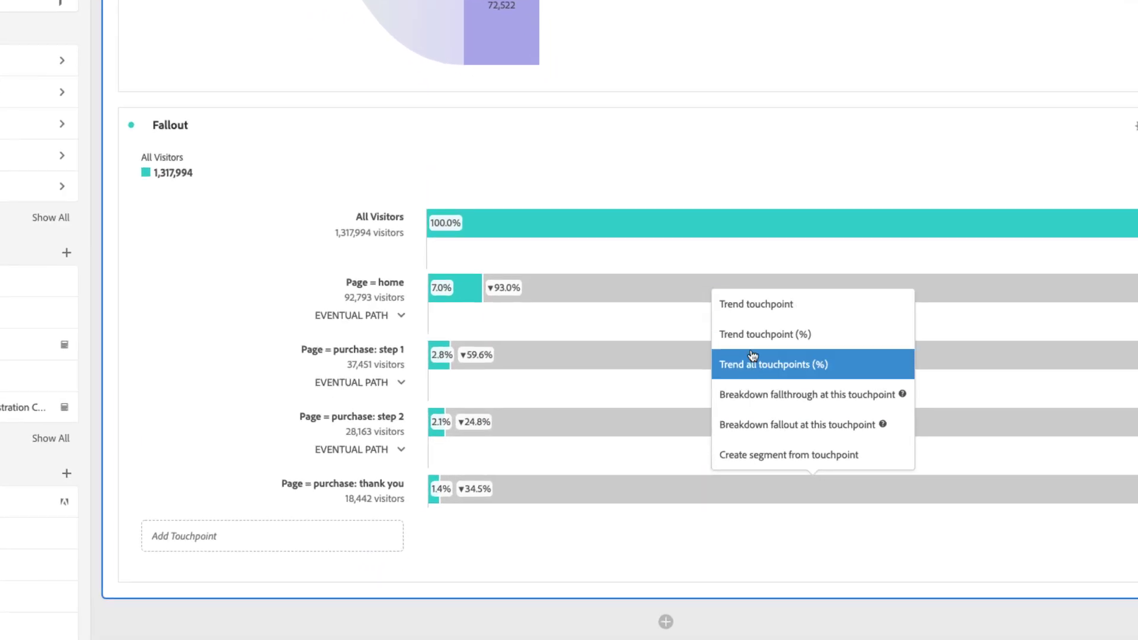
{"action": "left_click", "coordinate": [748, 454]}
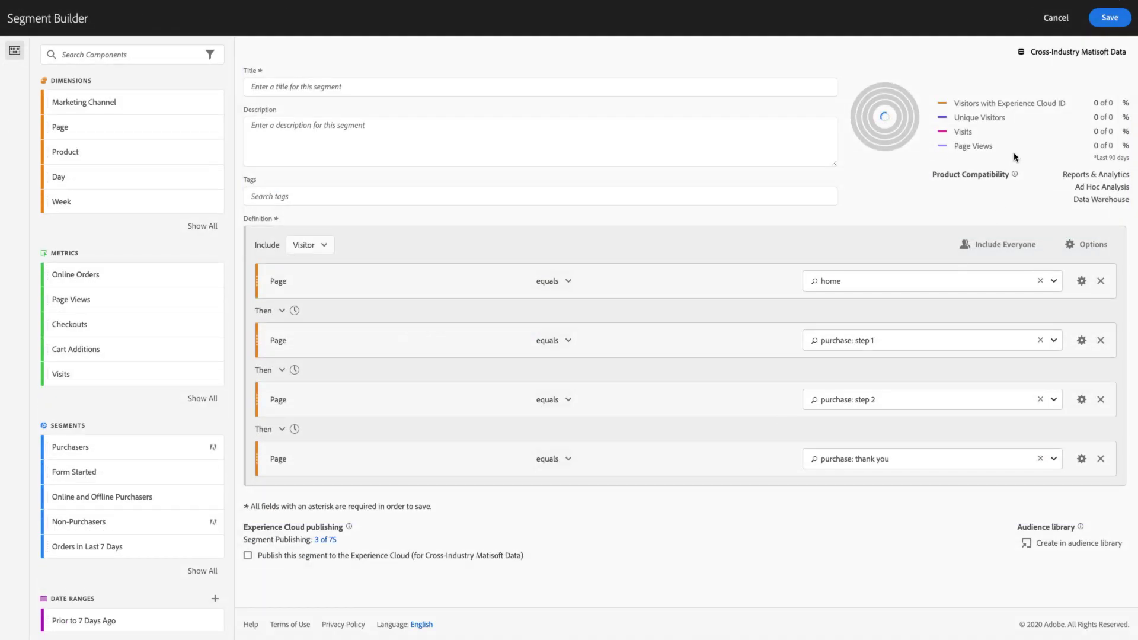
{"action": "left_click", "coordinate": [1055, 18]}
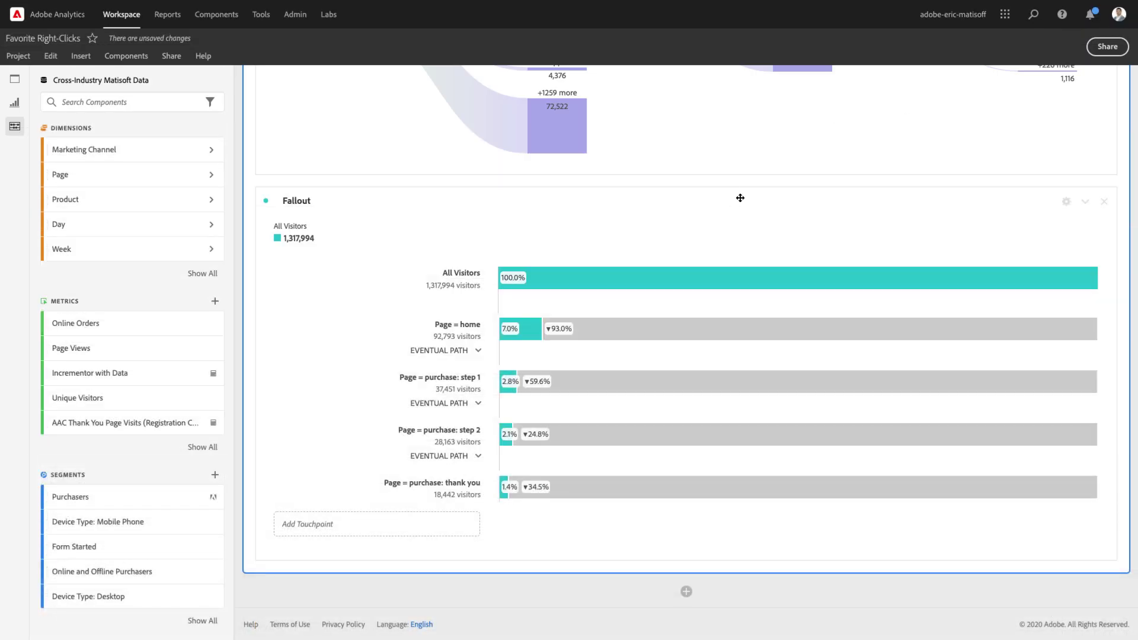
{"action": "scroll", "coordinate": [740, 198], "scroll_direction": "up", "scroll_amount": 4}
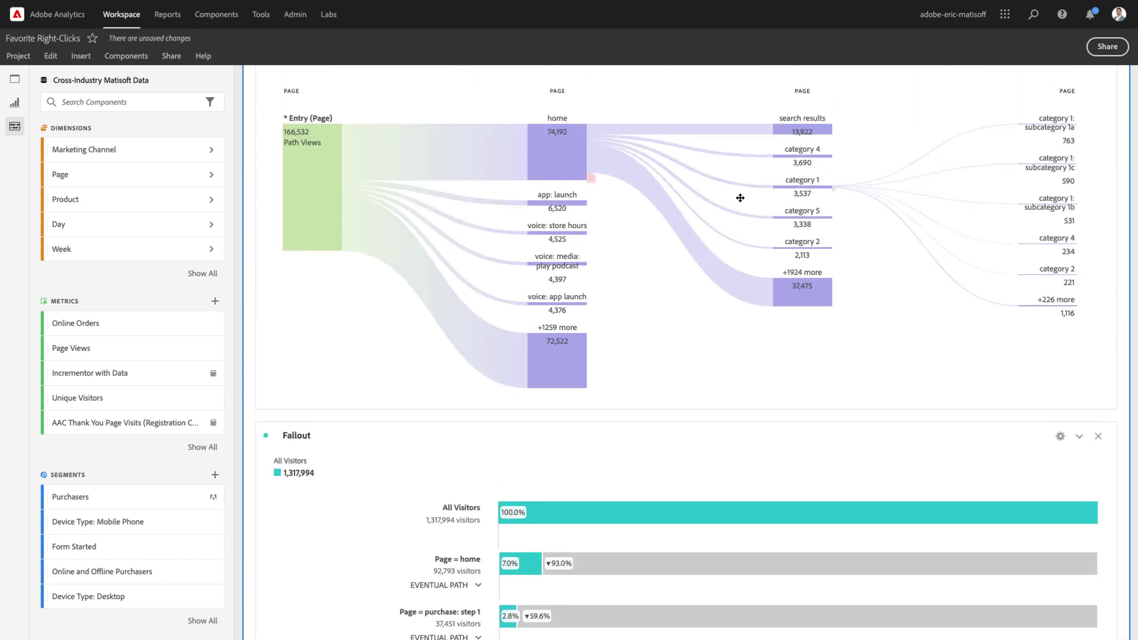
{"action": "scroll", "coordinate": [741, 198], "scroll_direction": "down", "scroll_amount": 4}
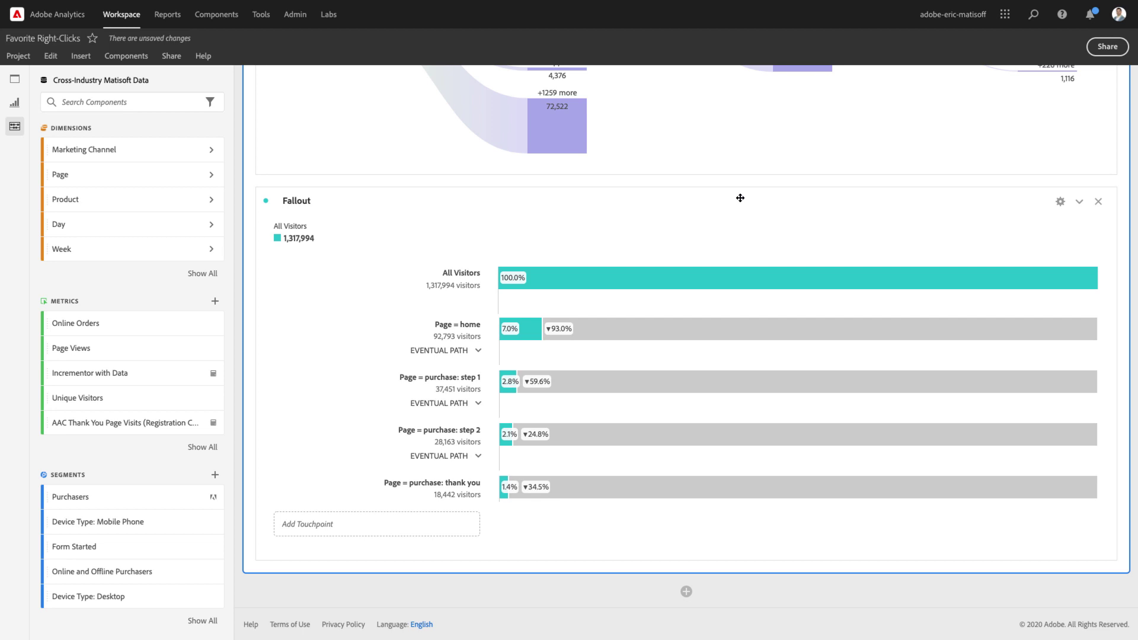
Duplicate the Fallout visualization, then drag the top Freeform Table's right edge left to narrow it
{"action": "right_click", "coordinate": [559, 203]}
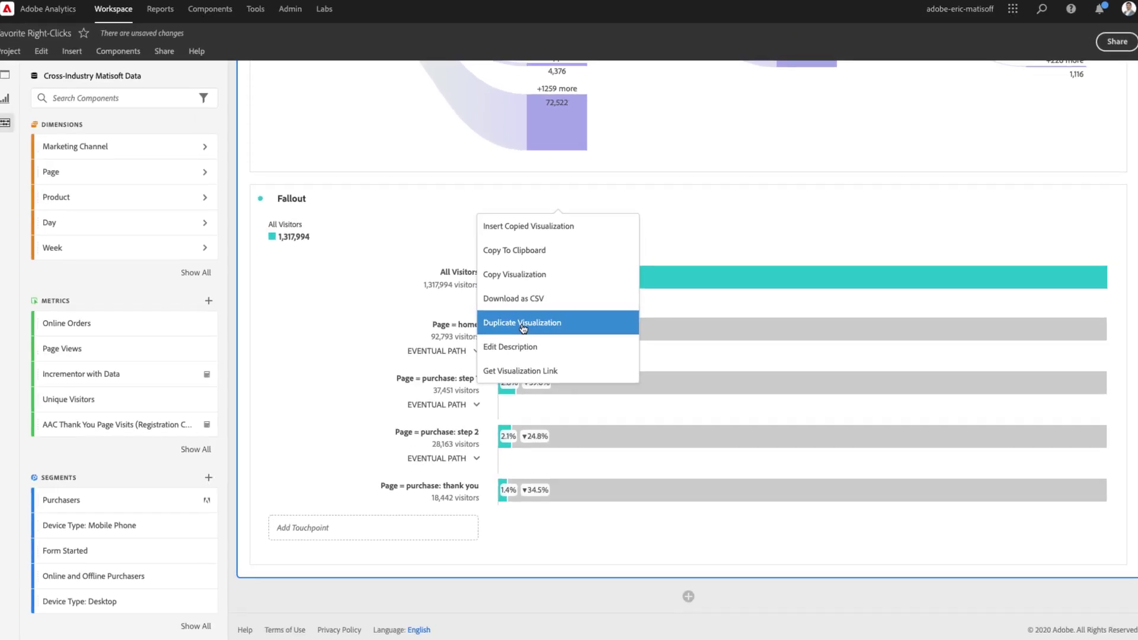
{"action": "left_click", "coordinate": [507, 328]}
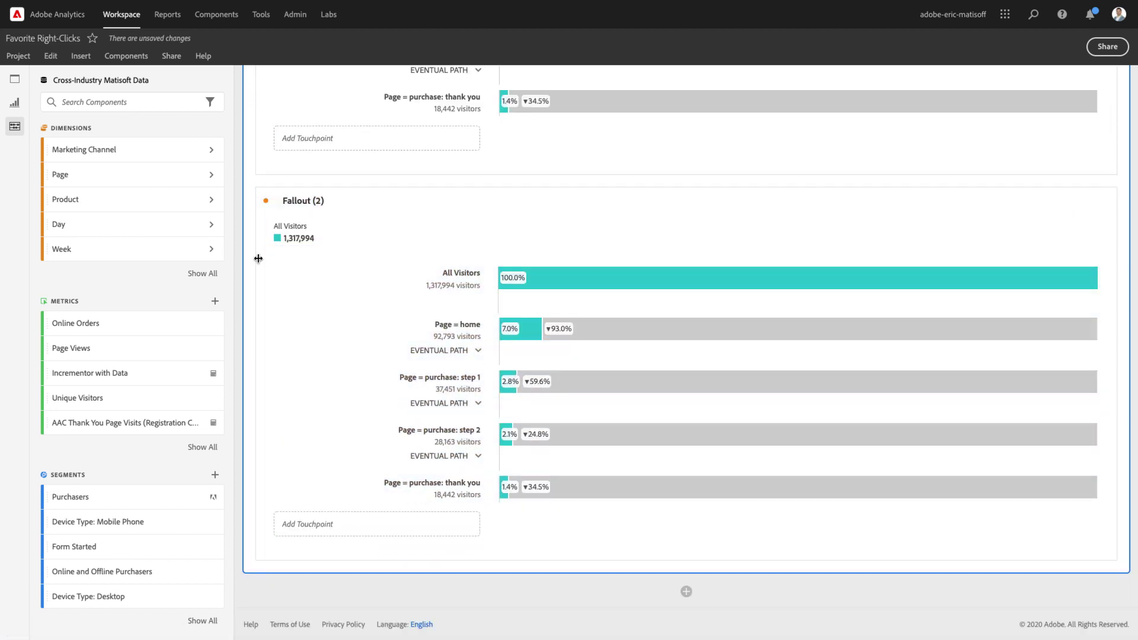
{"action": "mouse_move", "coordinate": [390, 270]}
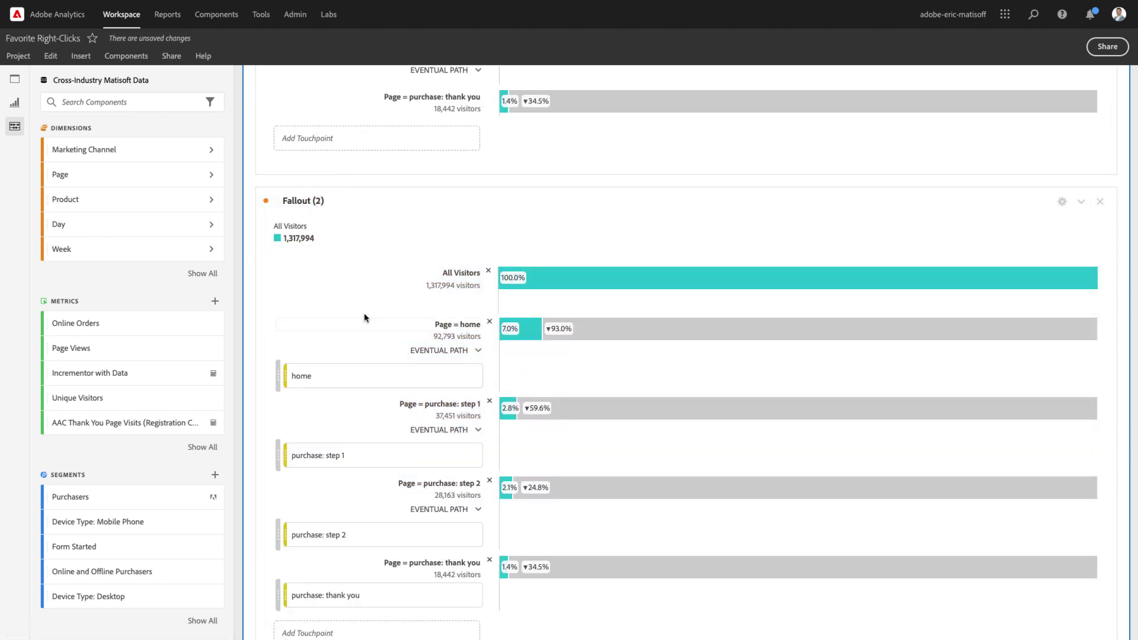
{"action": "scroll", "coordinate": [510, 223], "scroll_direction": "up", "scroll_amount": 4}
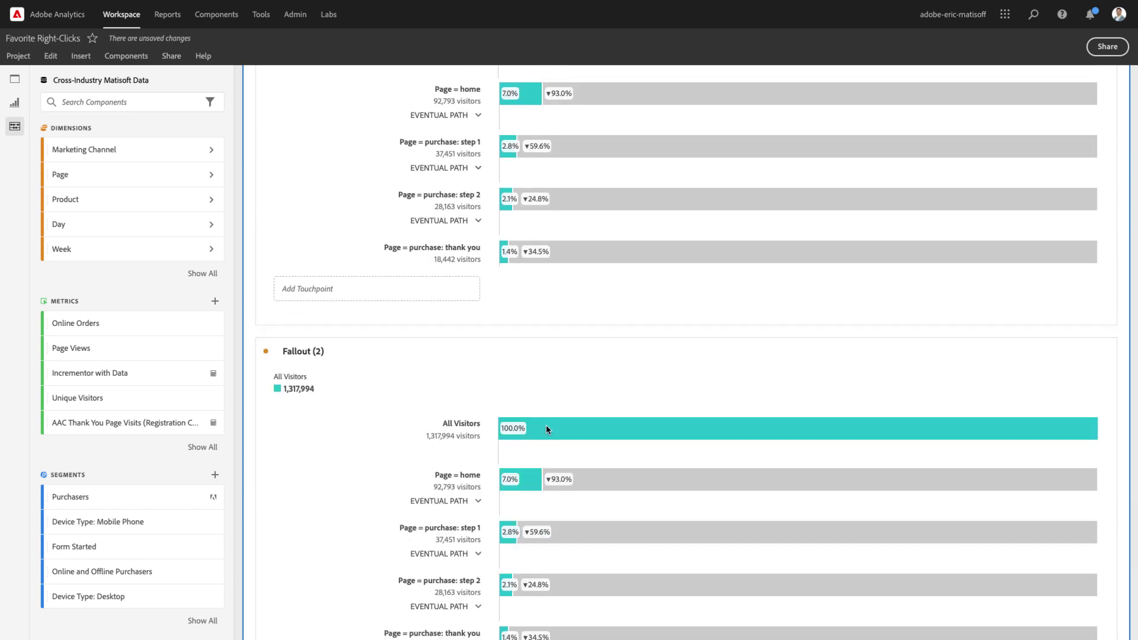
{"action": "mouse_move", "coordinate": [524, 362]}
{"action": "scroll", "coordinate": [652, 356], "scroll_direction": "up", "scroll_amount": 15}
{"action": "left_click_drag", "start_coordinate": [1114, 312], "coordinate": [751, 304]}
Duplicate the Freeform Table and place Freeform Table (3) beside the original
{"action": "right_click", "coordinate": [449, 168]}
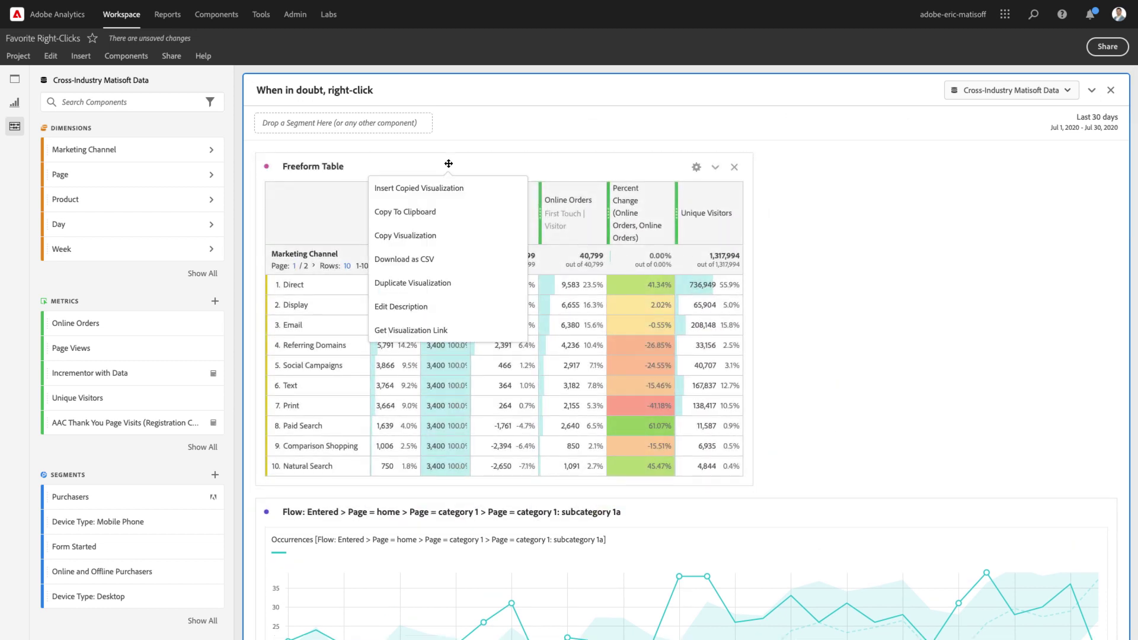
{"action": "left_click", "coordinate": [394, 283]}
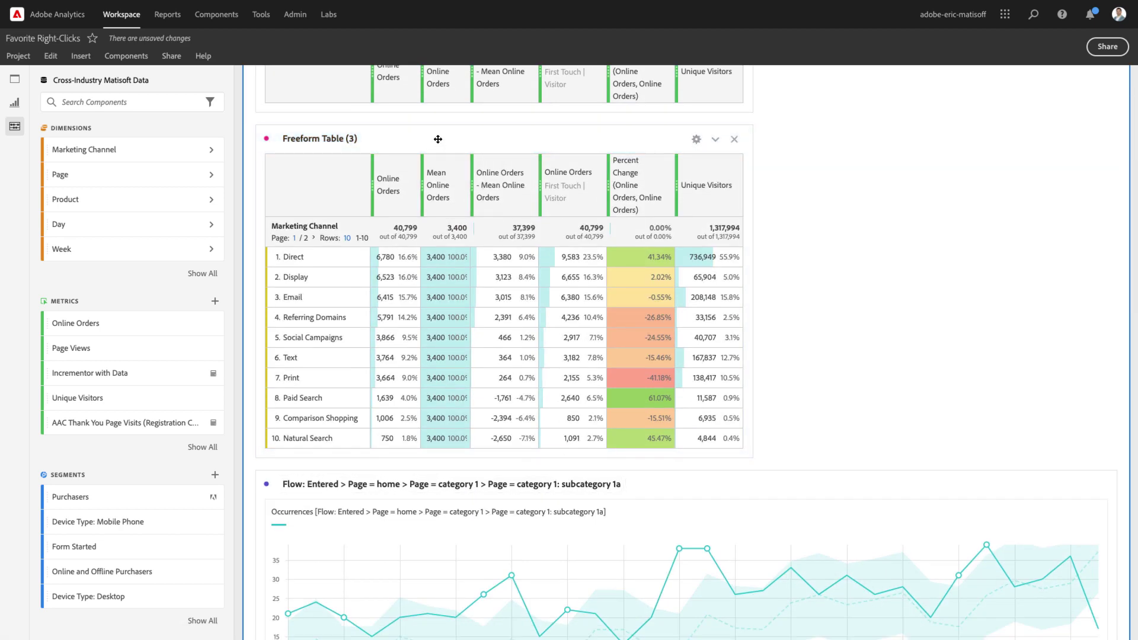
{"action": "left_click_drag", "start_coordinate": [435, 140], "coordinate": [604, 187]}
Resize the side-by-side tables and shrink the panel to half the workspace width
{"action": "scroll", "coordinate": [768, 136], "scroll_direction": "up", "scroll_amount": 3}
{"action": "left_click_drag", "start_coordinate": [752, 221], "coordinate": [681, 226]}
{"action": "scroll", "coordinate": [681, 248], "scroll_direction": "up", "scroll_amount": 3}
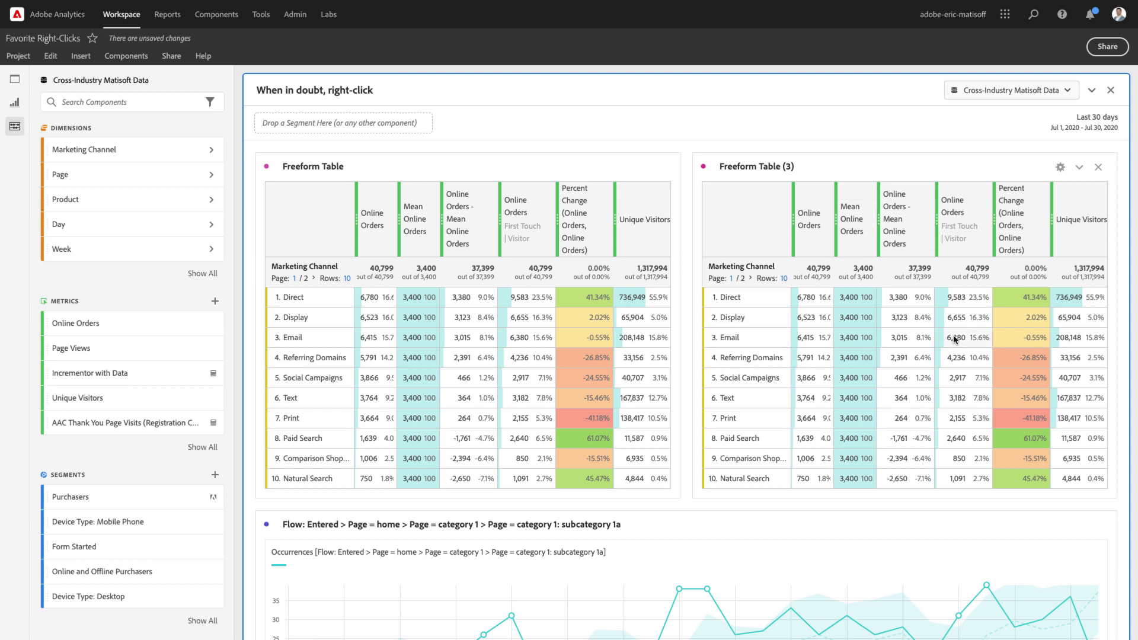
{"action": "left_click_drag", "start_coordinate": [1128, 309], "coordinate": [682, 293]}
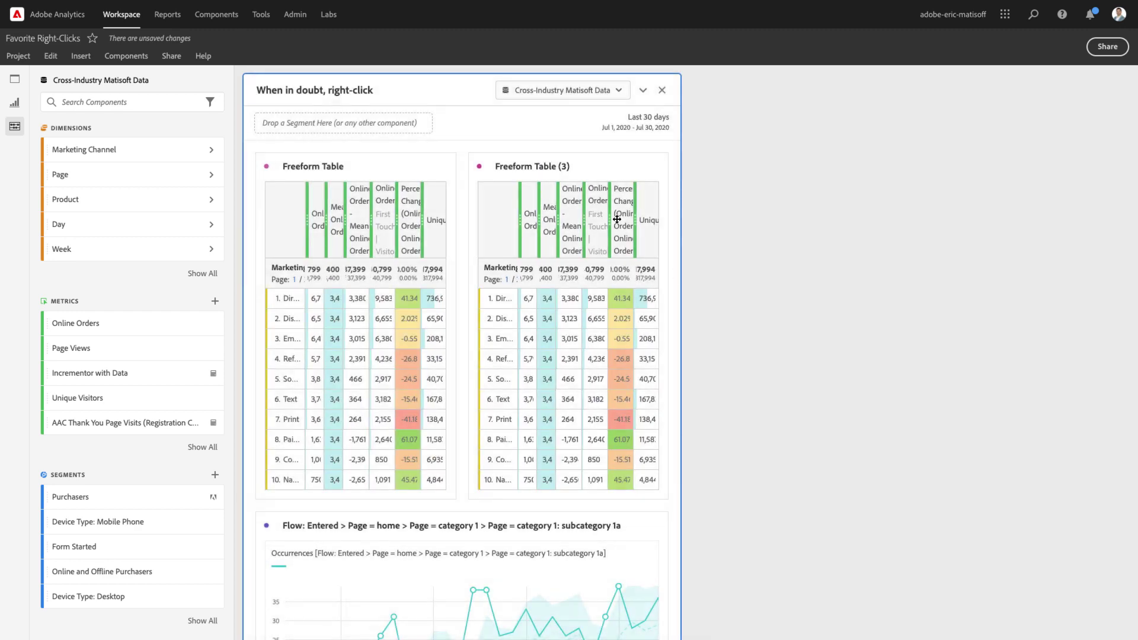
Duplicate the 'When in doubt, right-click' panel and place the copy beside the original
{"action": "right_click", "coordinate": [418, 99]}
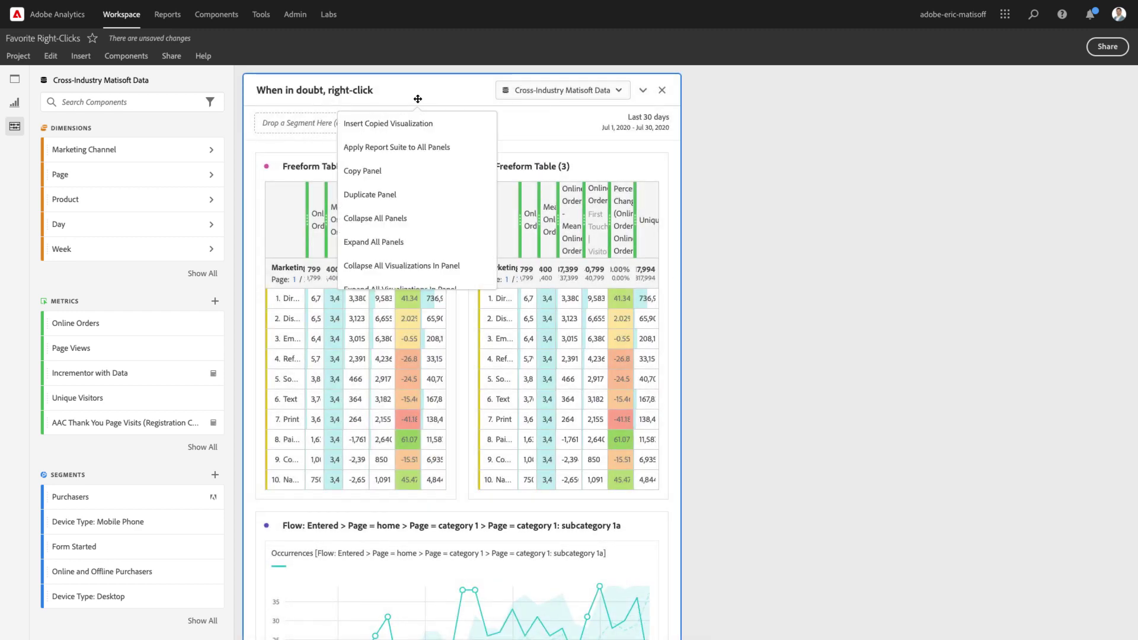
{"action": "left_click", "coordinate": [375, 193]}
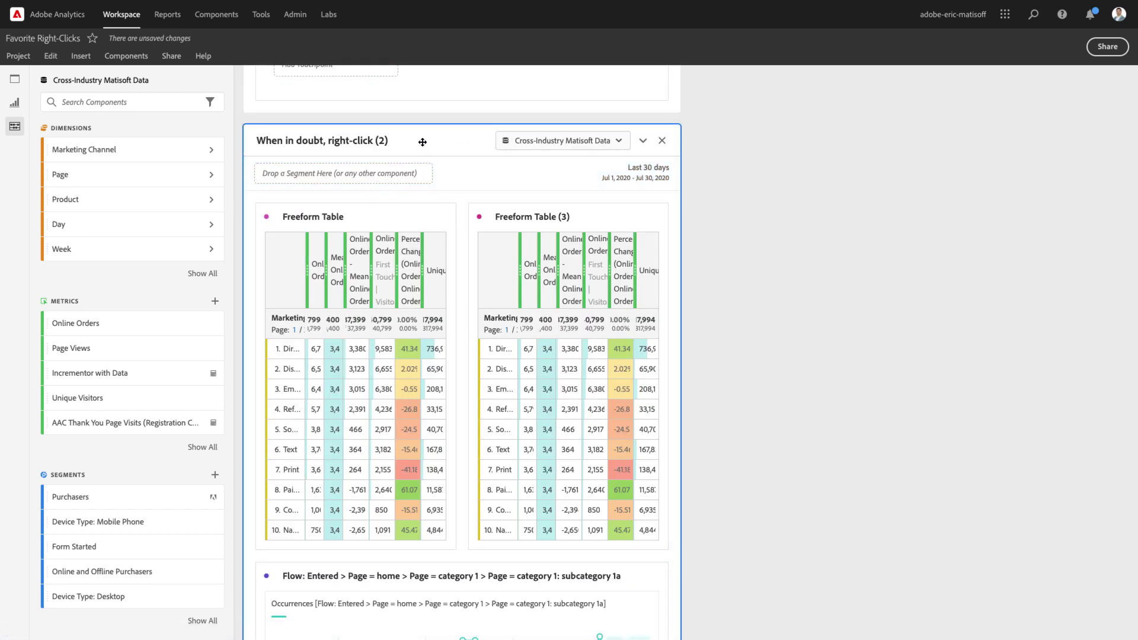
{"action": "left_click_drag", "start_coordinate": [431, 144], "coordinate": [907, 168]}
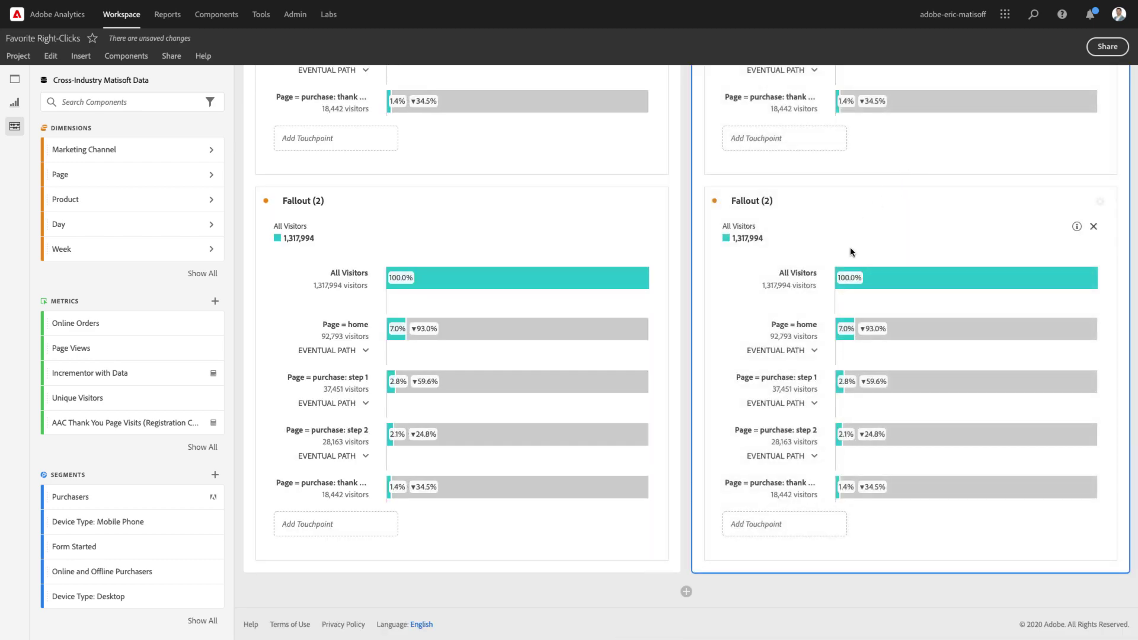
{"action": "scroll", "coordinate": [849, 252], "scroll_direction": "down", "scroll_amount": 10}
{"action": "scroll", "coordinate": [849, 251], "scroll_direction": "up", "scroll_amount": 5}
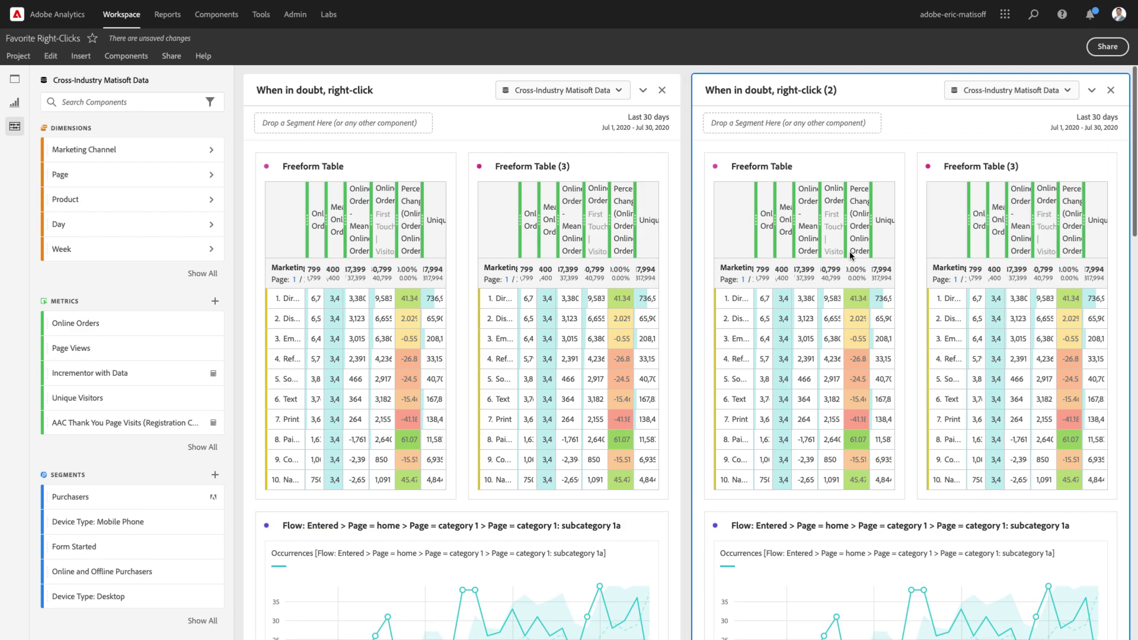
Switch the copied panel's report suite to Mobile App Demo Data and collapse the left rail
{"action": "left_click", "coordinate": [990, 92]}
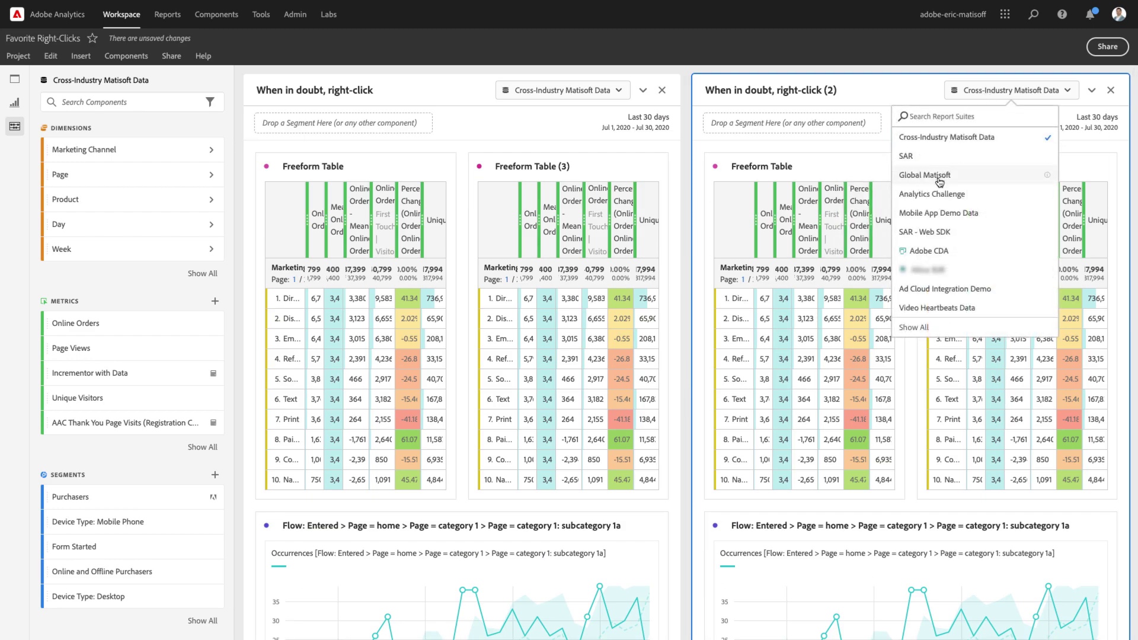
{"action": "left_click", "coordinate": [930, 213]}
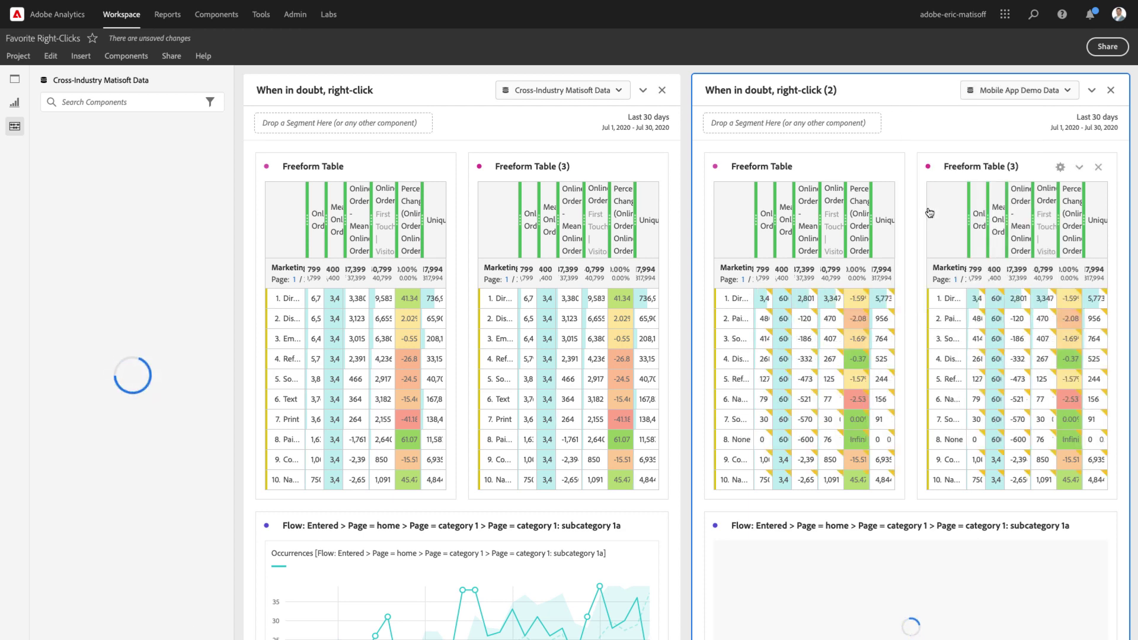
{"action": "left_click", "coordinate": [18, 131]}
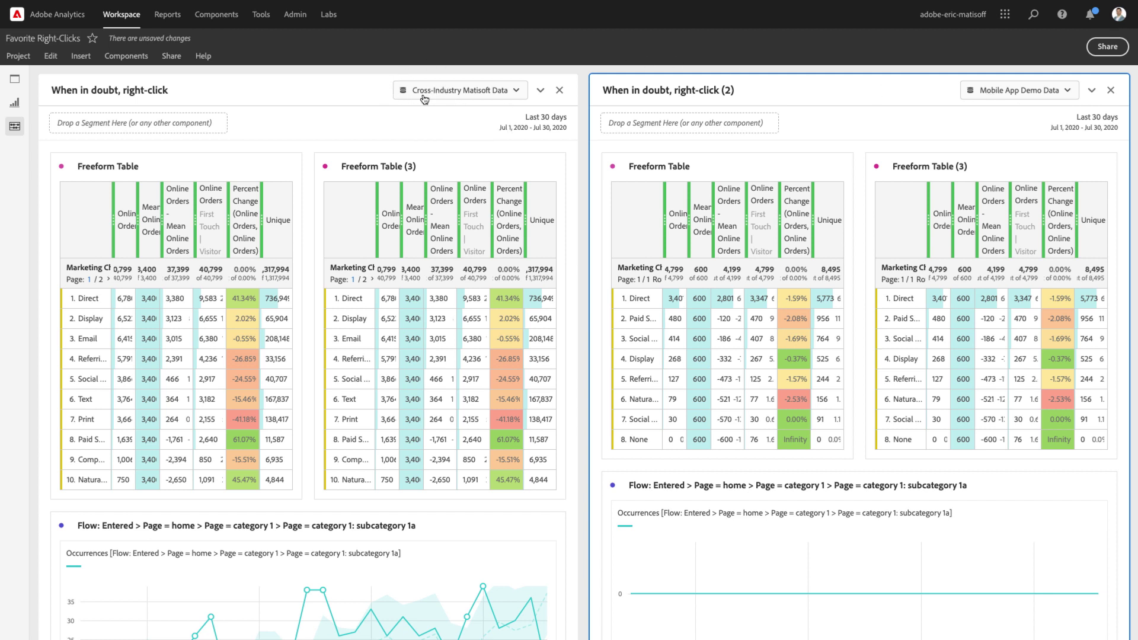
Reopen the components rail and view Component Actions for the Product dimension
{"action": "left_click", "coordinate": [14, 127]}
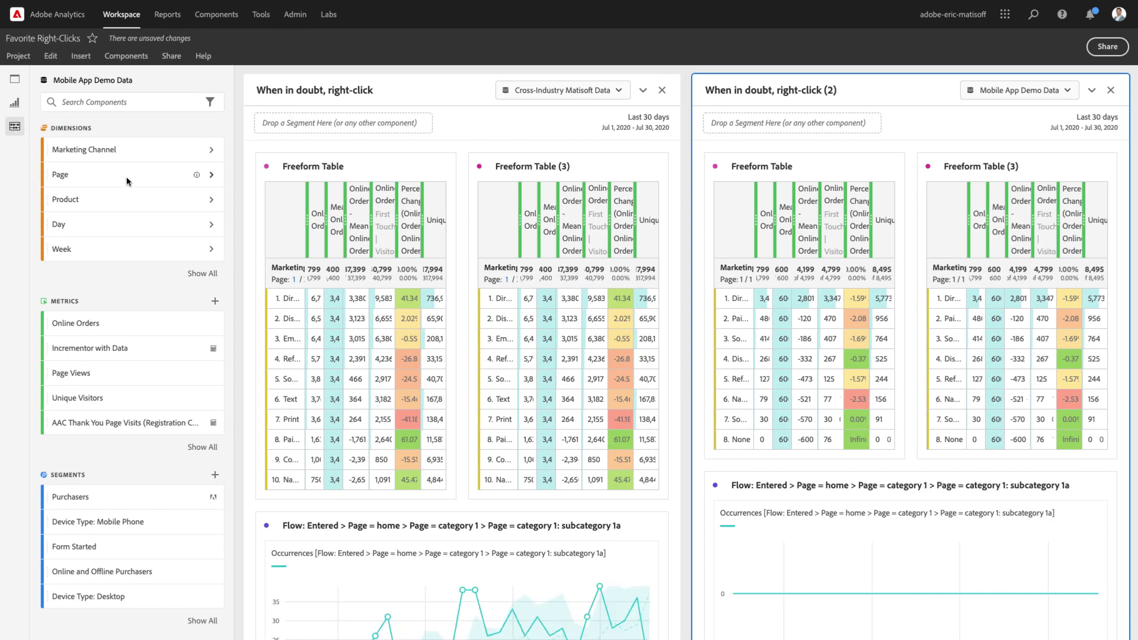
{"action": "right_click", "coordinate": [107, 205]}
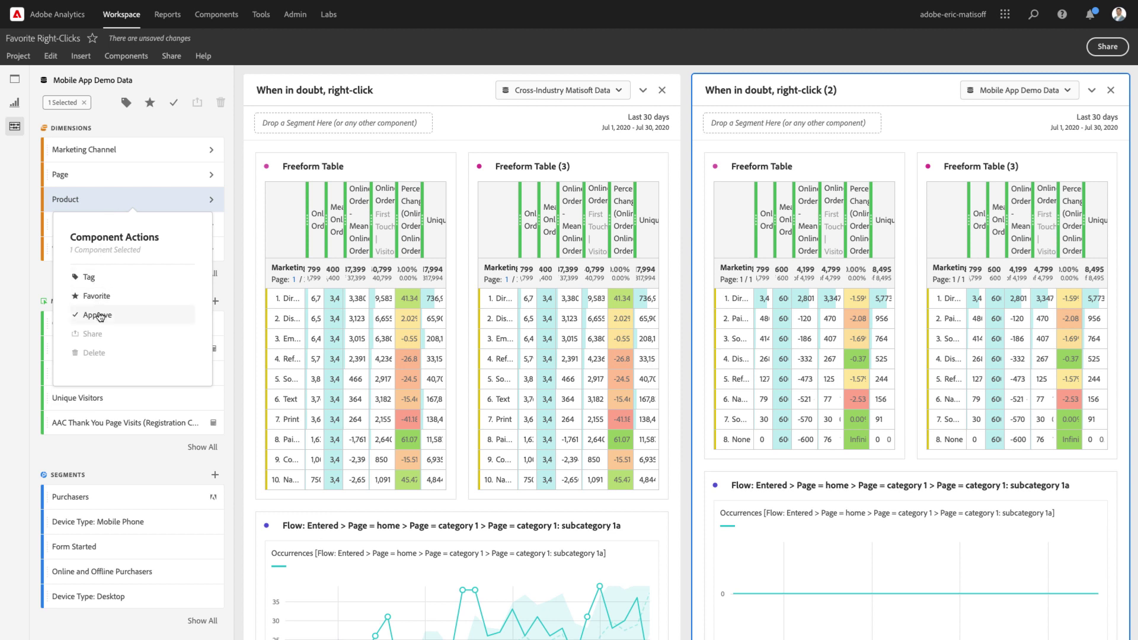
{"action": "left_click", "coordinate": [49, 283]}
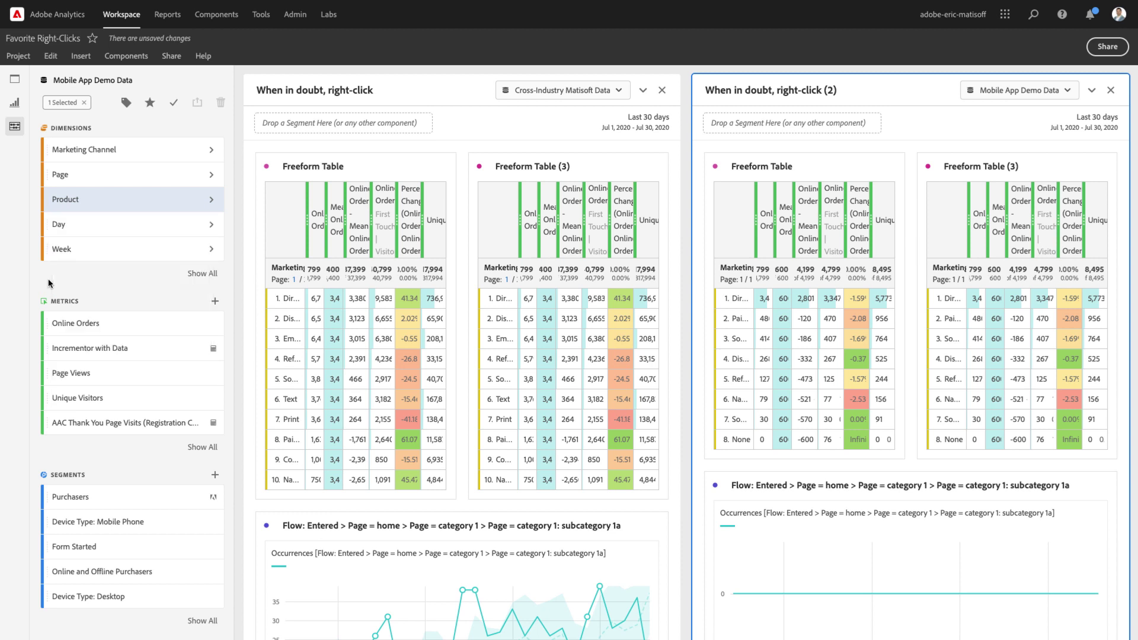
View Component Actions for the thank-you page visits metric and Form Started segment, then dismiss
{"action": "right_click", "coordinate": [108, 426]}
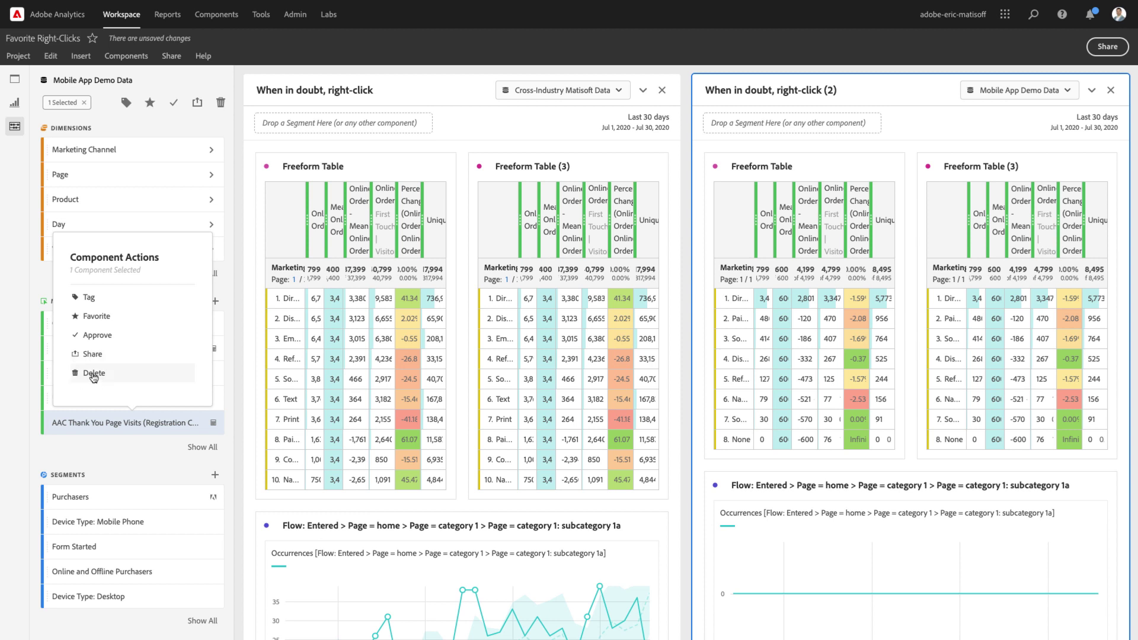
{"action": "right_click", "coordinate": [101, 543]}
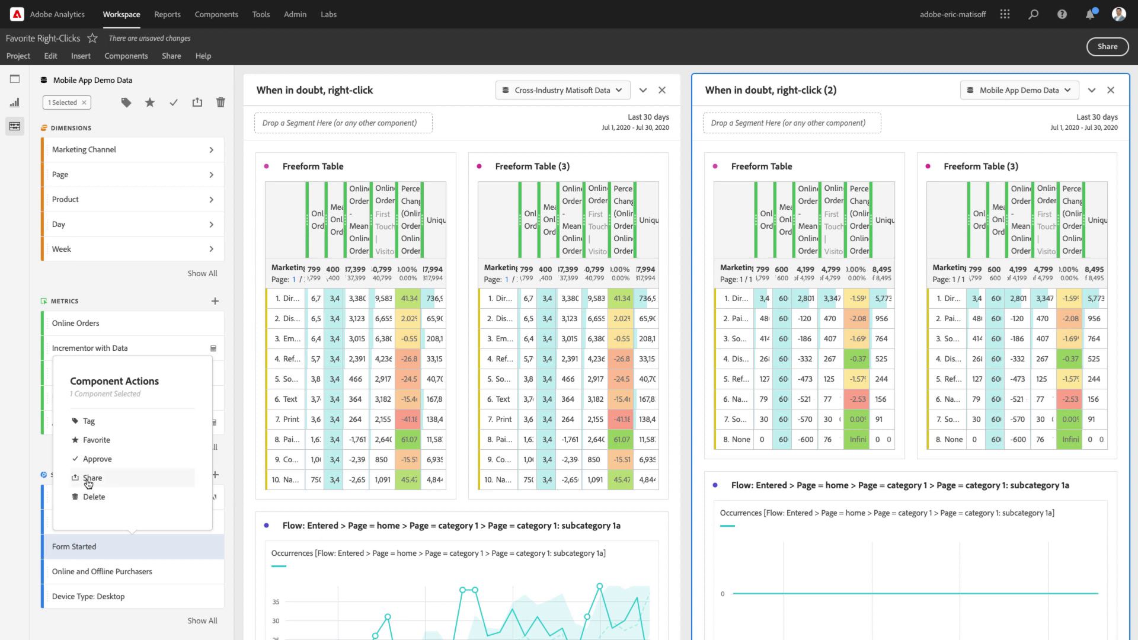
{"action": "left_click", "coordinate": [42, 450]}
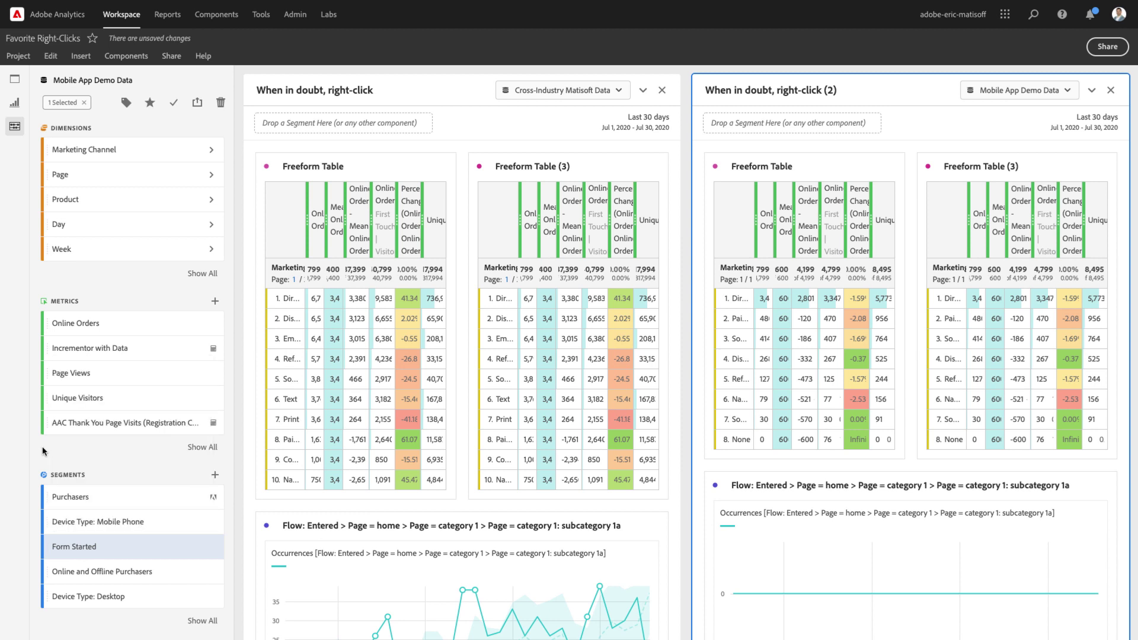
{"action": "left_click", "coordinate": [91, 548]}
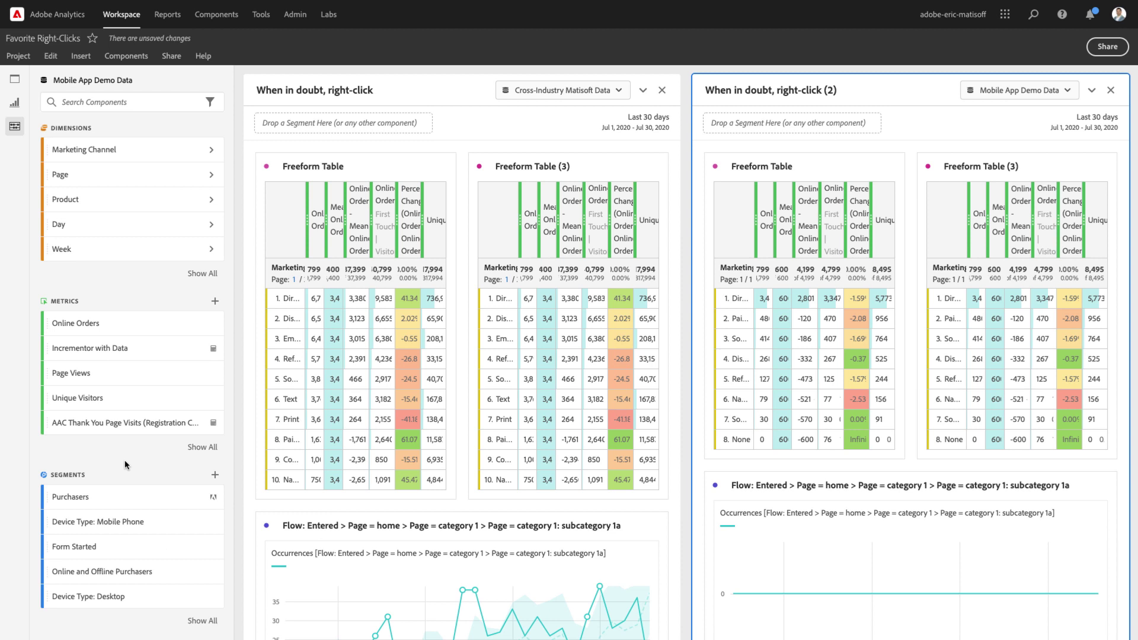